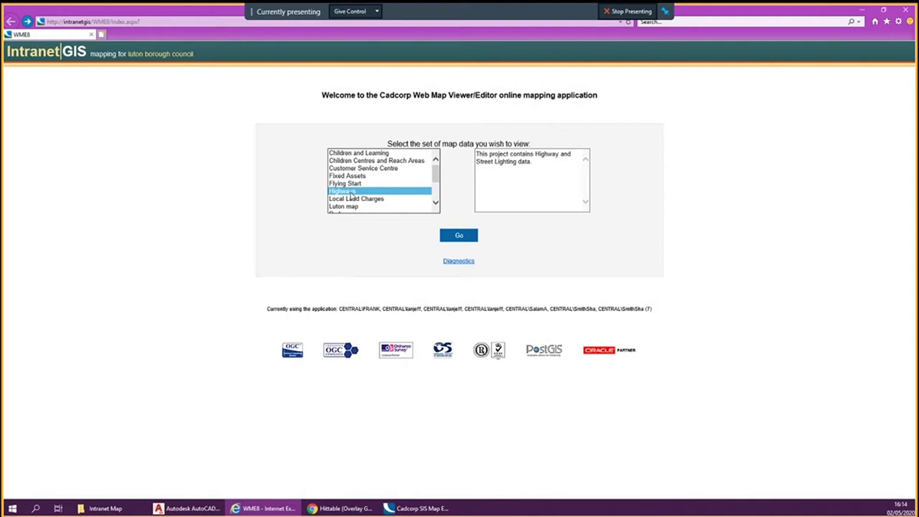
Open the Highways map data set and look over the available zoom options.
click(459, 235)
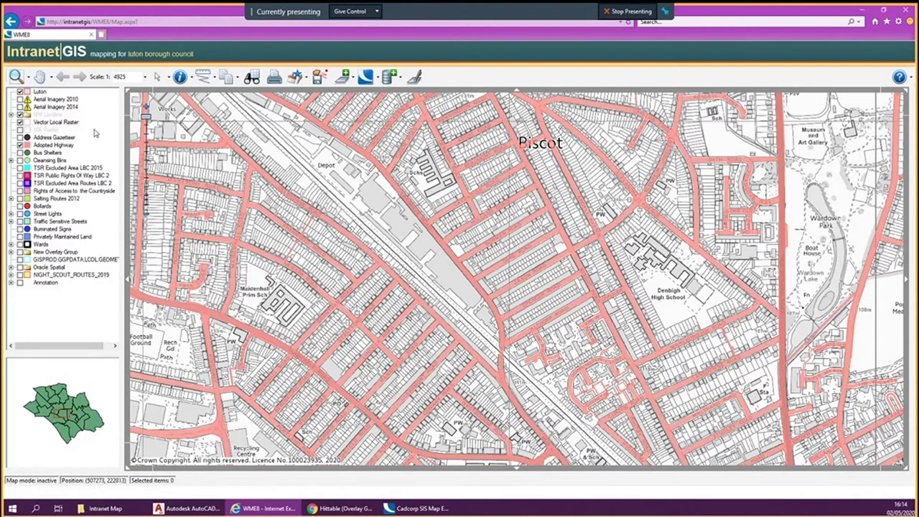
click(27, 77)
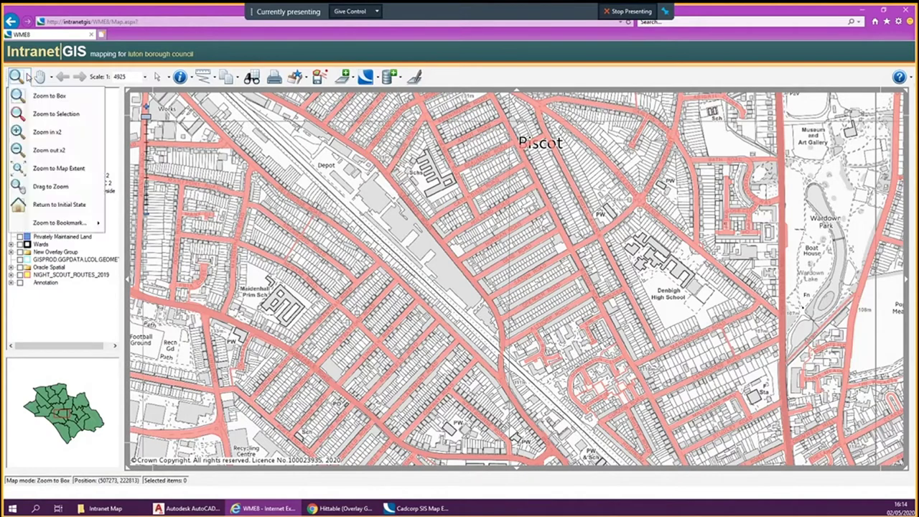
click(28, 78)
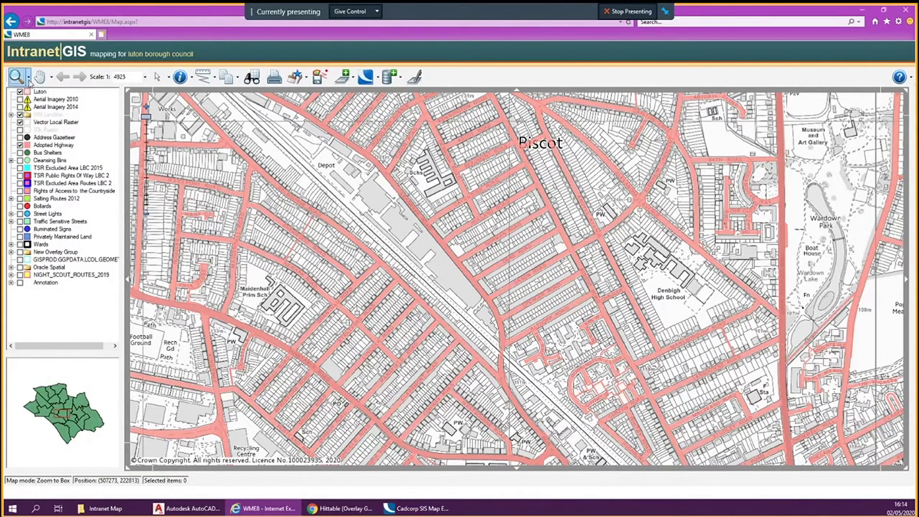
click(28, 79)
click(27, 77)
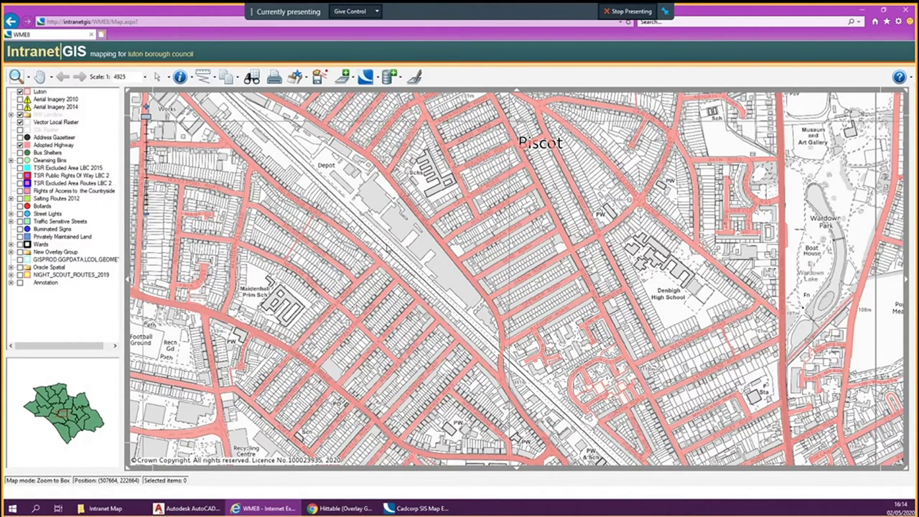
Examine the adopted highways and house plots around Dane Road, from individual building detail out to the surrounding street network.
scroll(386, 244, up, 1)
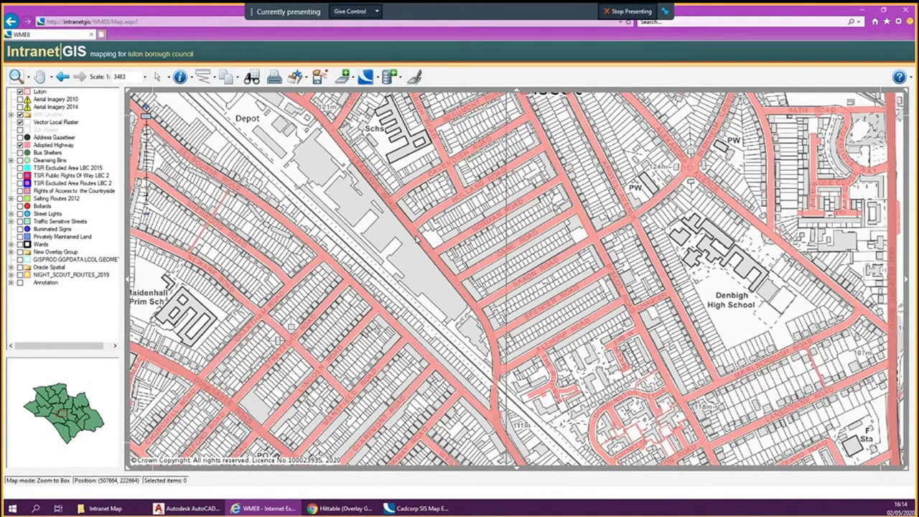
scroll(416, 240, up, 1)
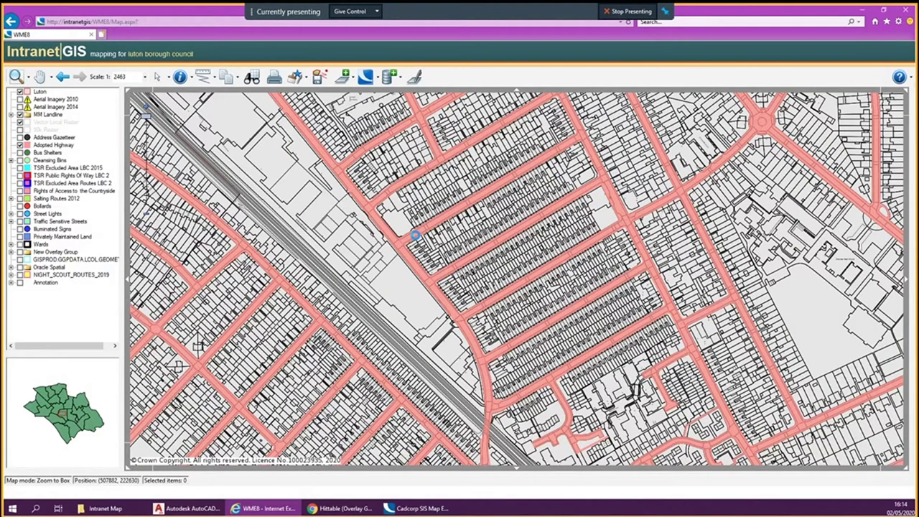
scroll(415, 237, up, 1)
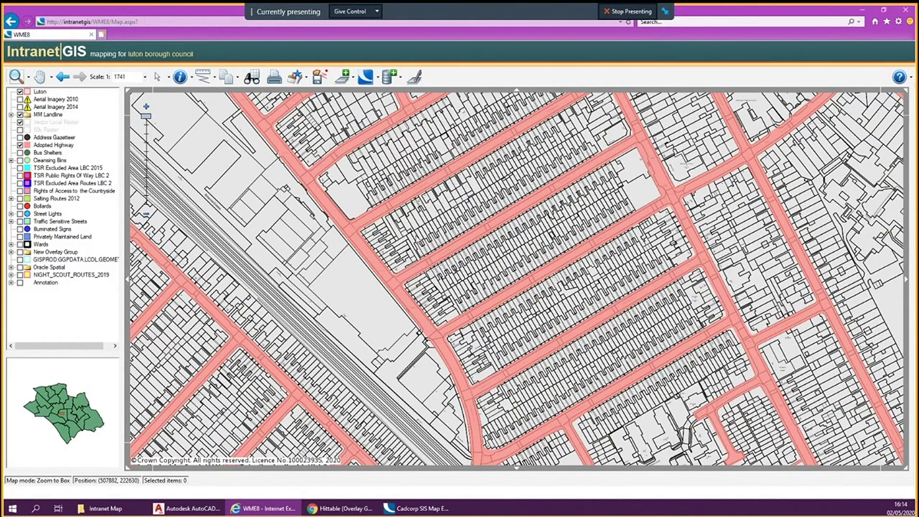
scroll(417, 205, up, 4)
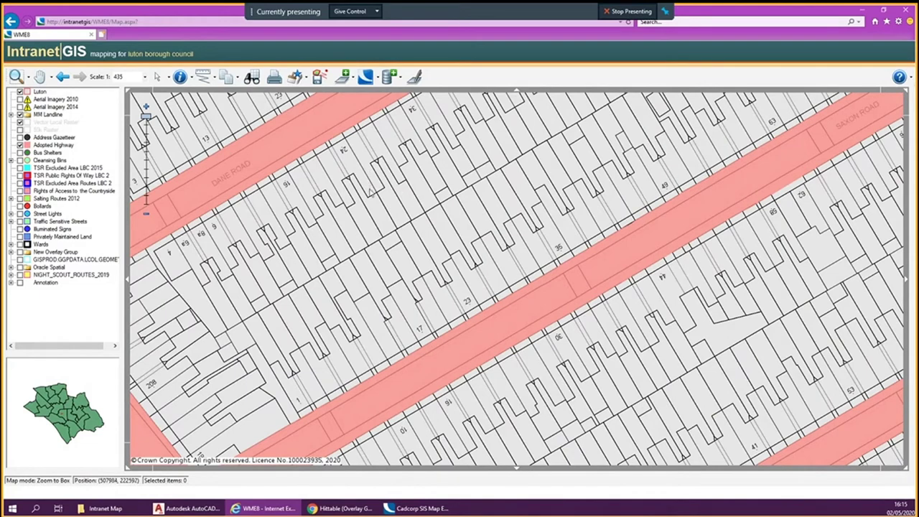
scroll(382, 240, up, 8)
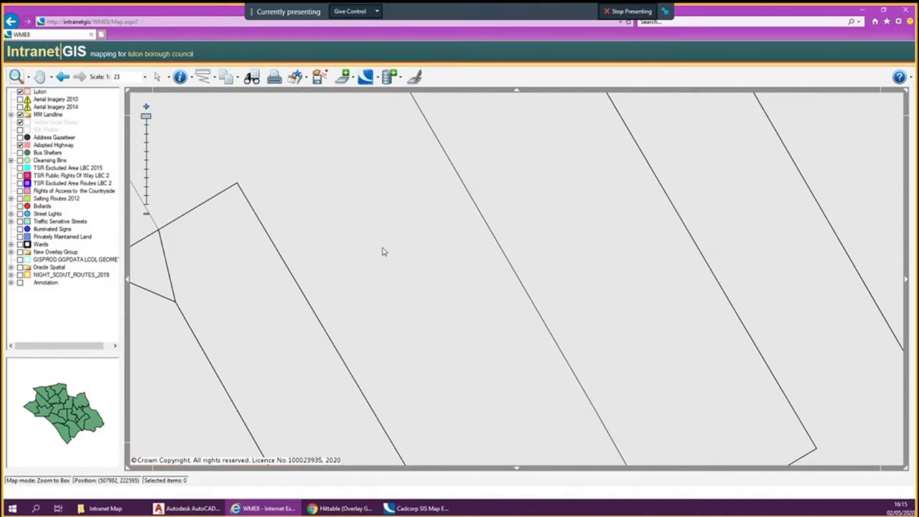
scroll(385, 255, up, 2)
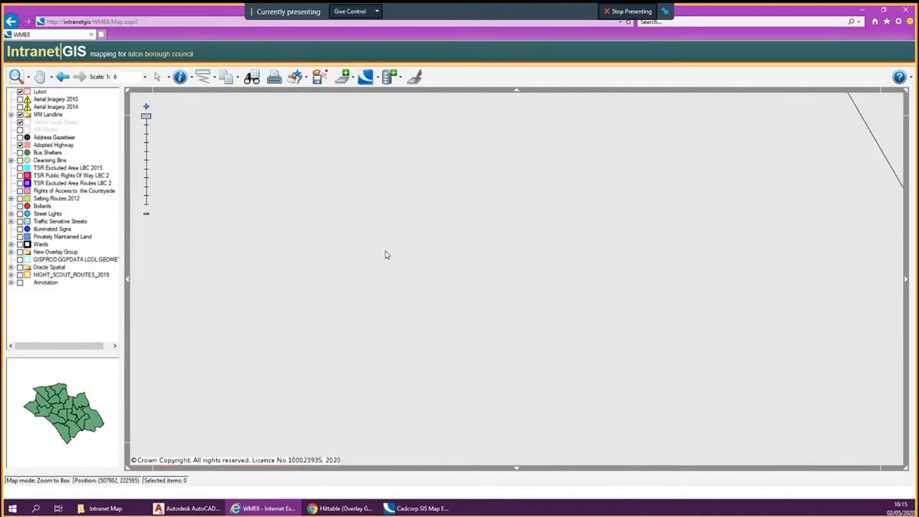
scroll(385, 255, down, 1)
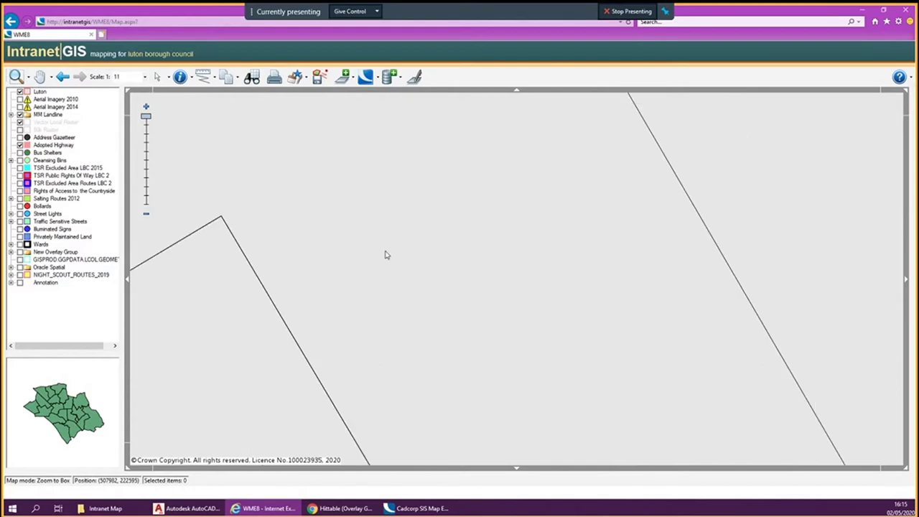
scroll(385, 251, down, 2)
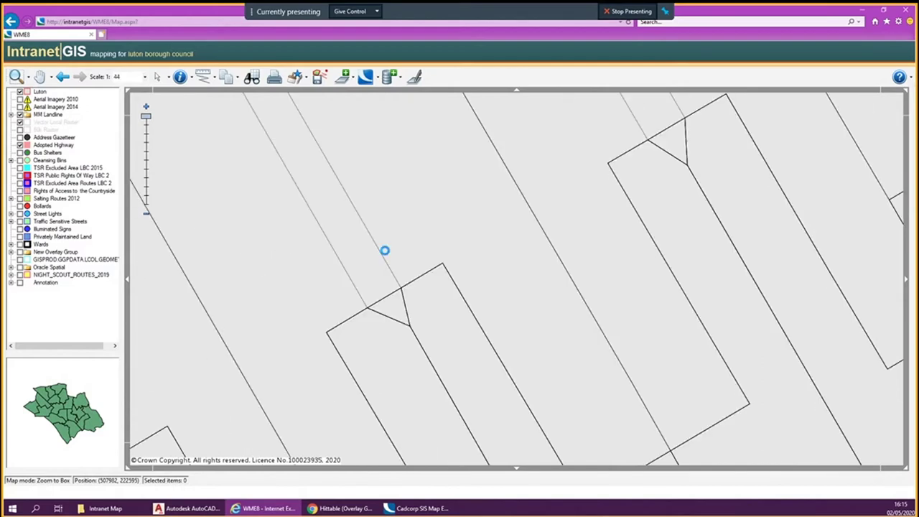
scroll(385, 250, down, 2)
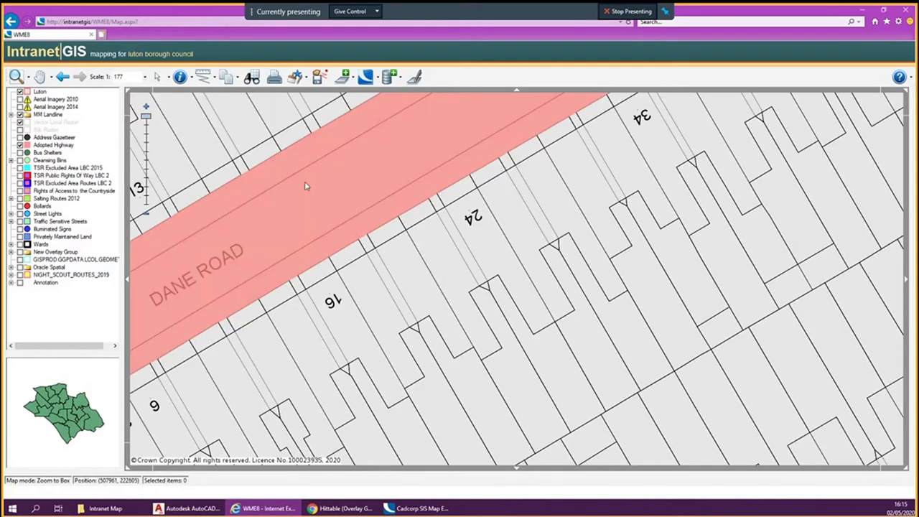
click(39, 76)
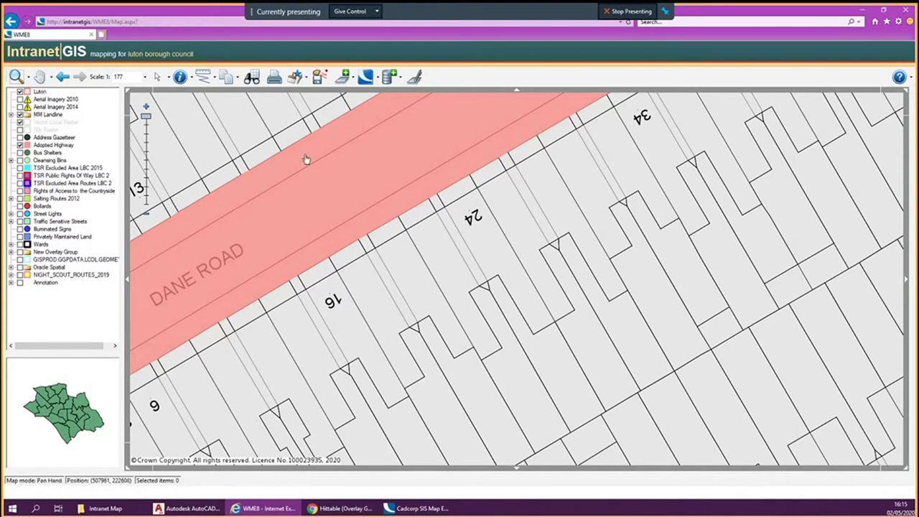
drag(306, 159, 493, 259)
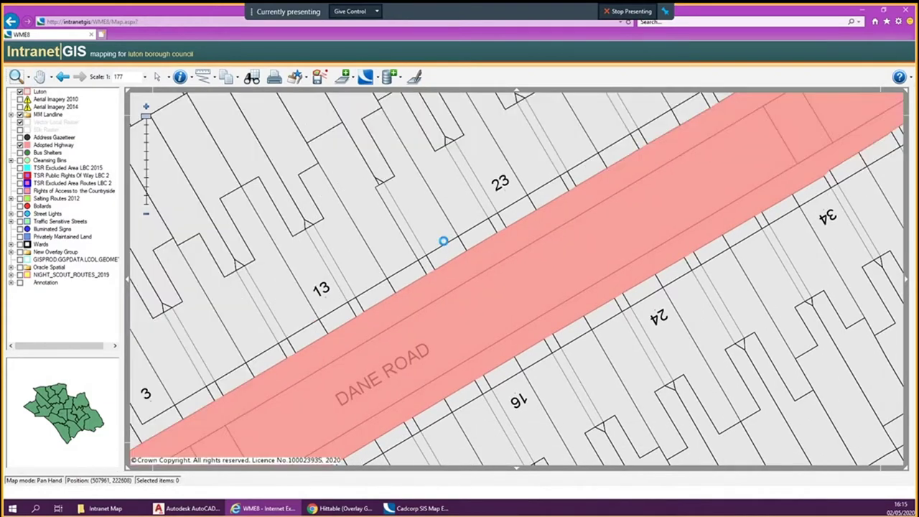
scroll(443, 241, down, 1)
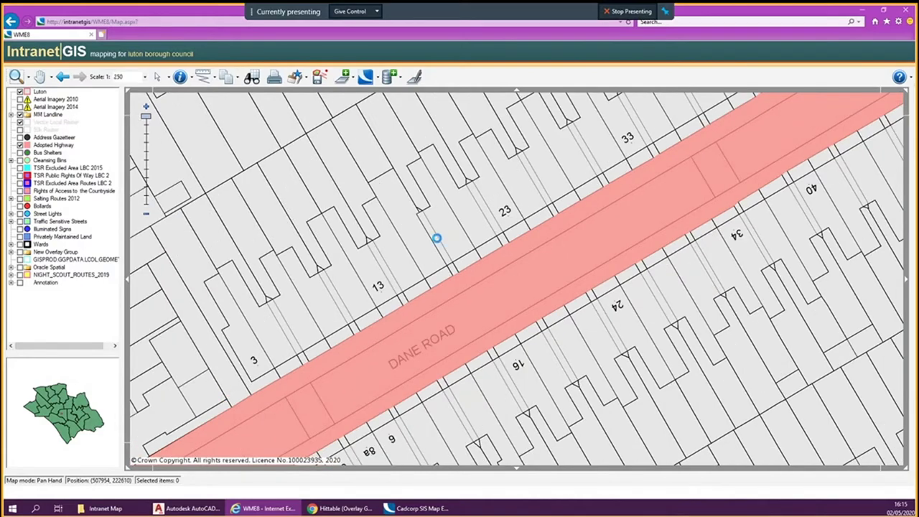
scroll(445, 248, down, 1)
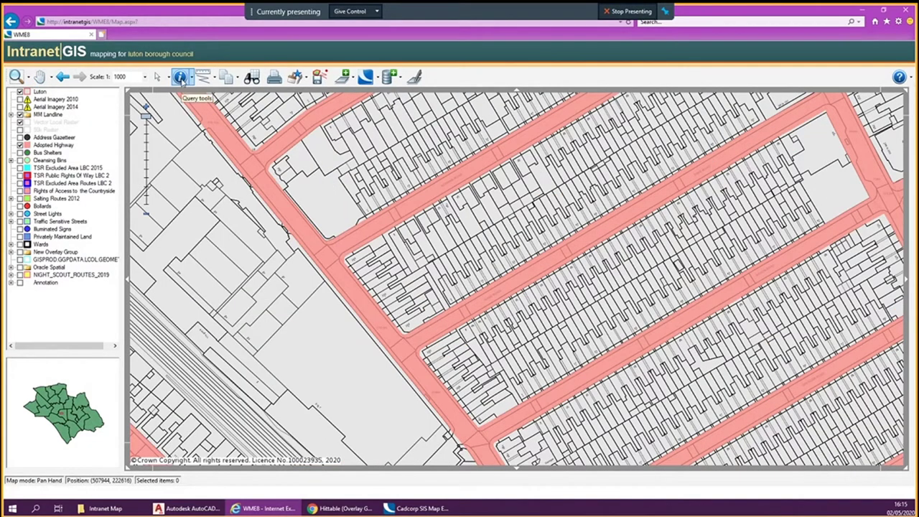
Identify the map features at a point on Norman Road and close the feature list after reading it.
click(192, 78)
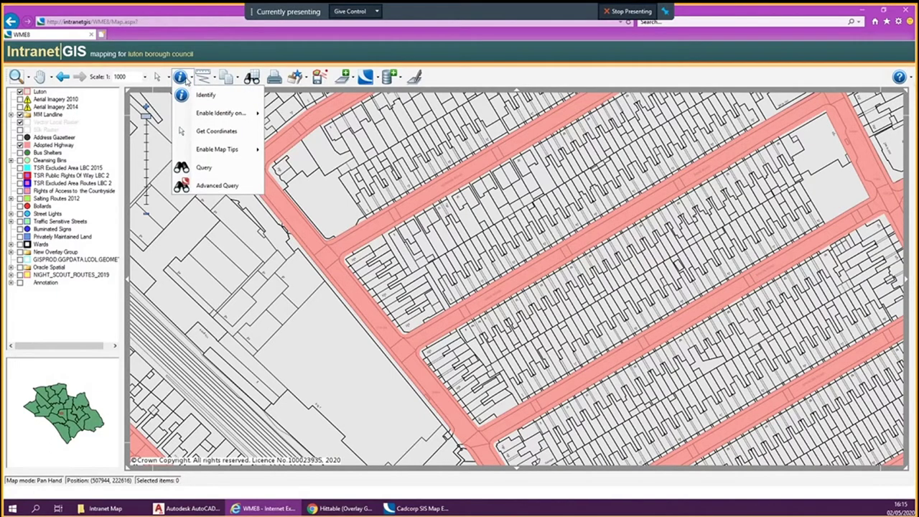
click(181, 78)
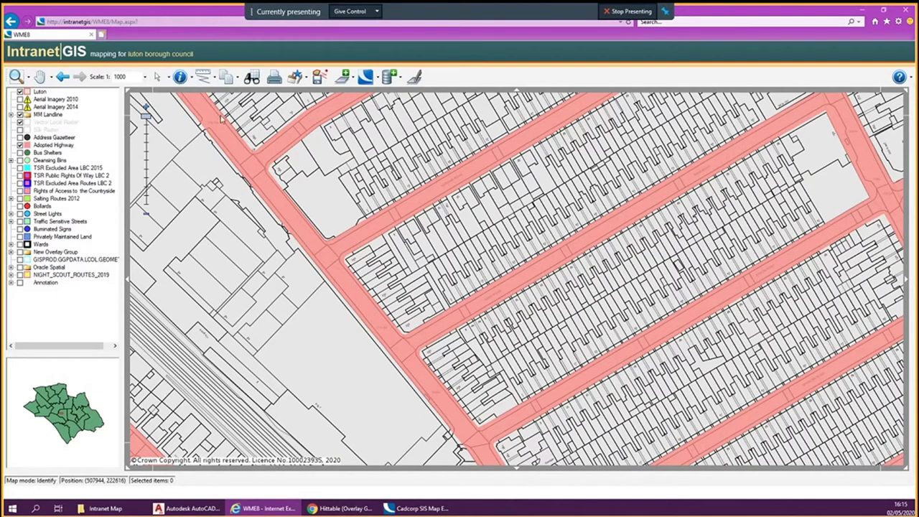
click(403, 208)
drag(74, 141, 291, 114)
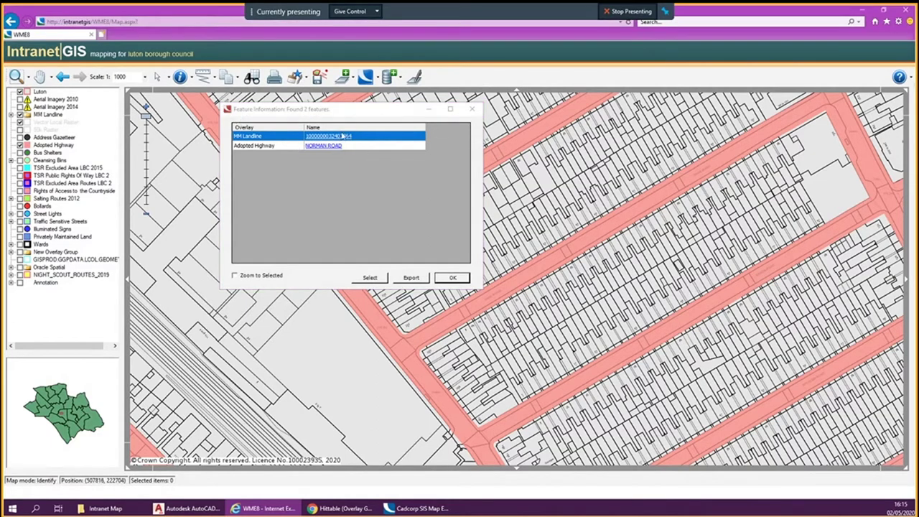
click(472, 110)
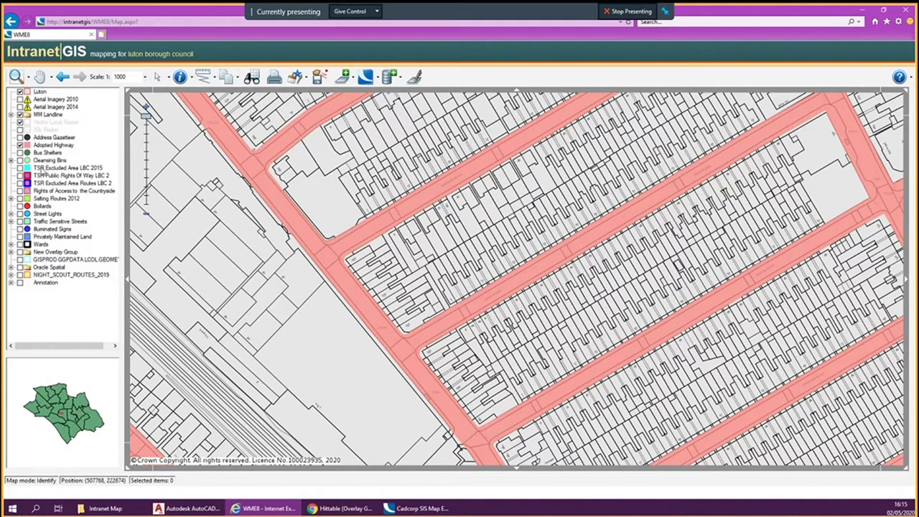
Hide the MM Landline layer and identify the adopted highway on Norman Road, reading its attributes through to the update date.
click(19, 114)
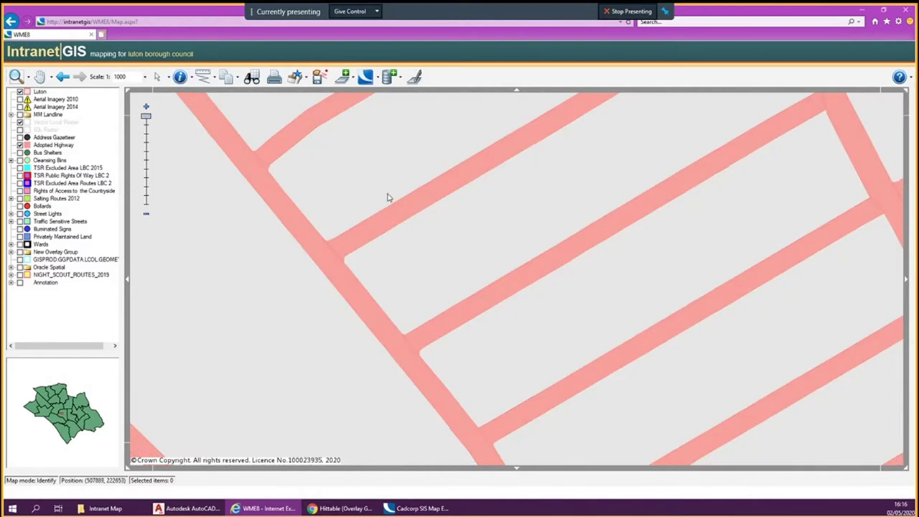
click(416, 200)
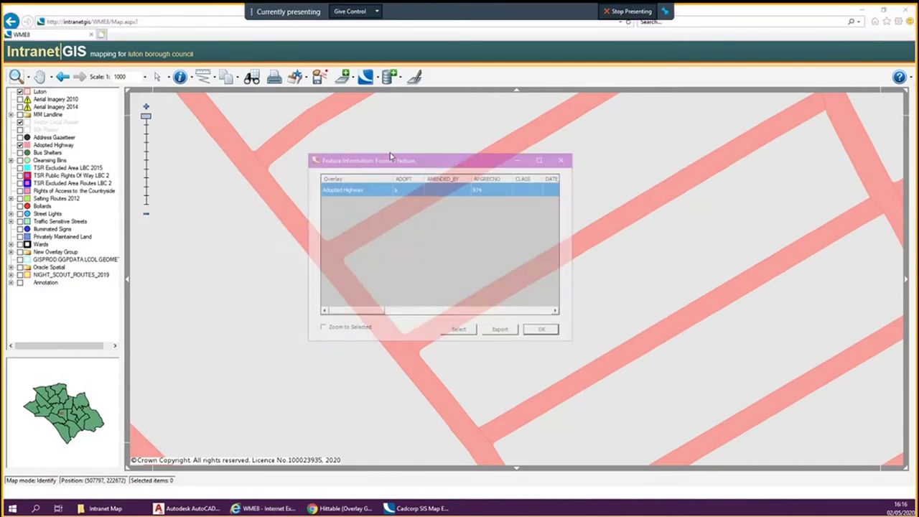
drag(339, 294, 509, 297)
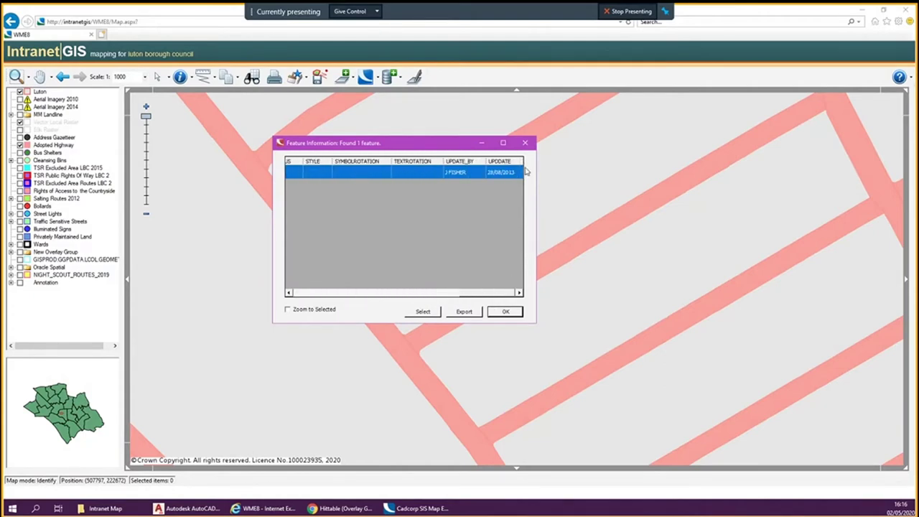
click(525, 142)
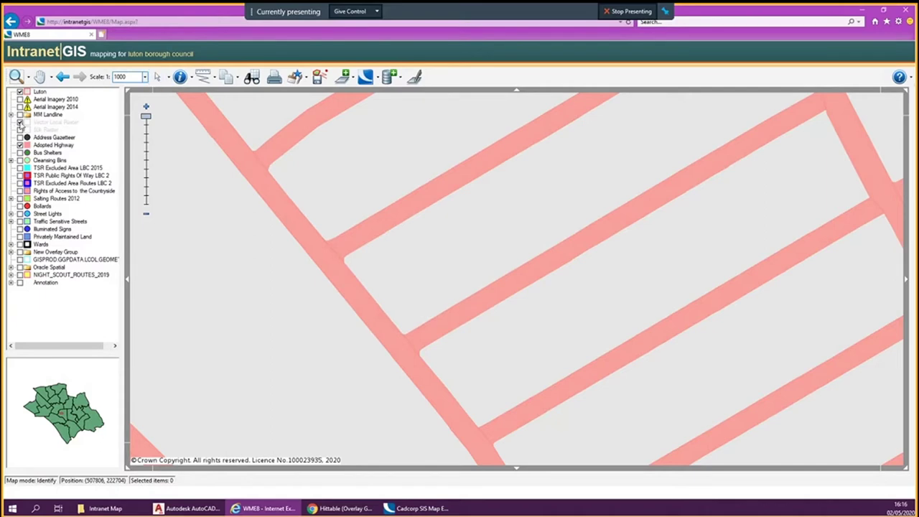
Display the Street Lights layer over the adopted highways, leaving the MM Landline layer hidden.
click(20, 114)
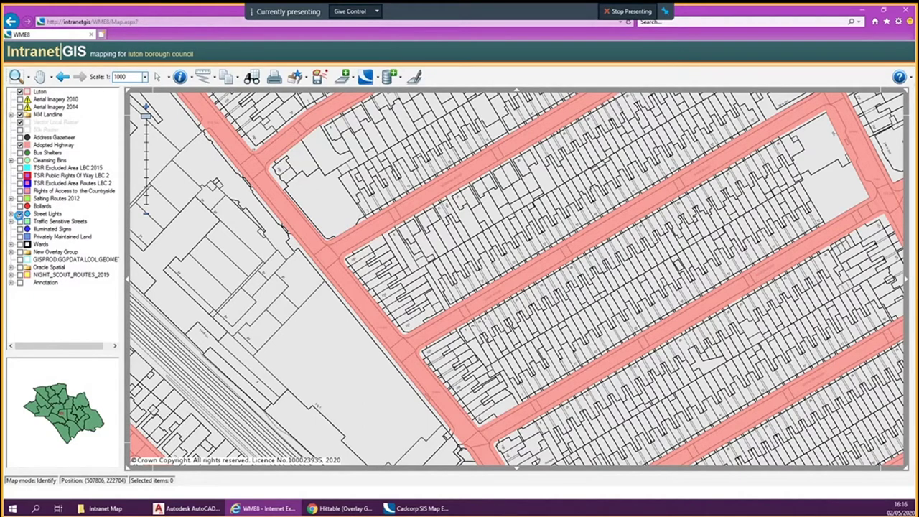
click(20, 214)
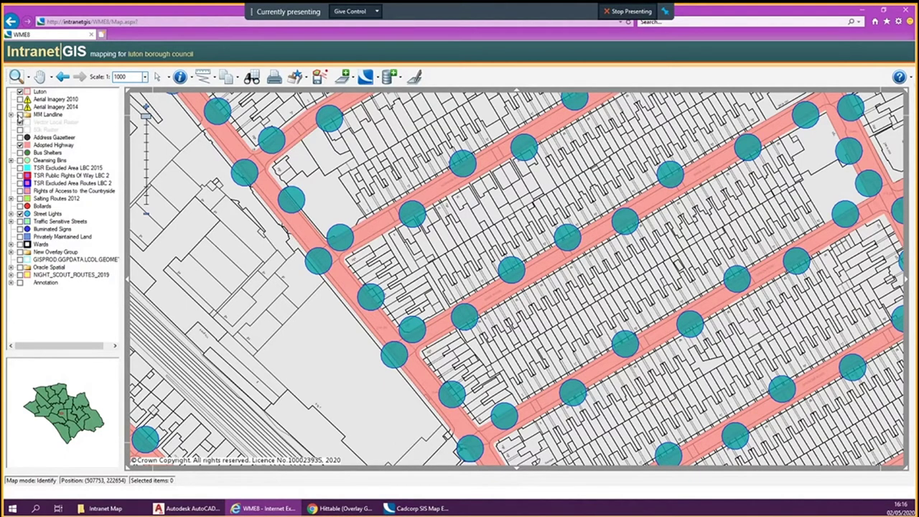
click(19, 116)
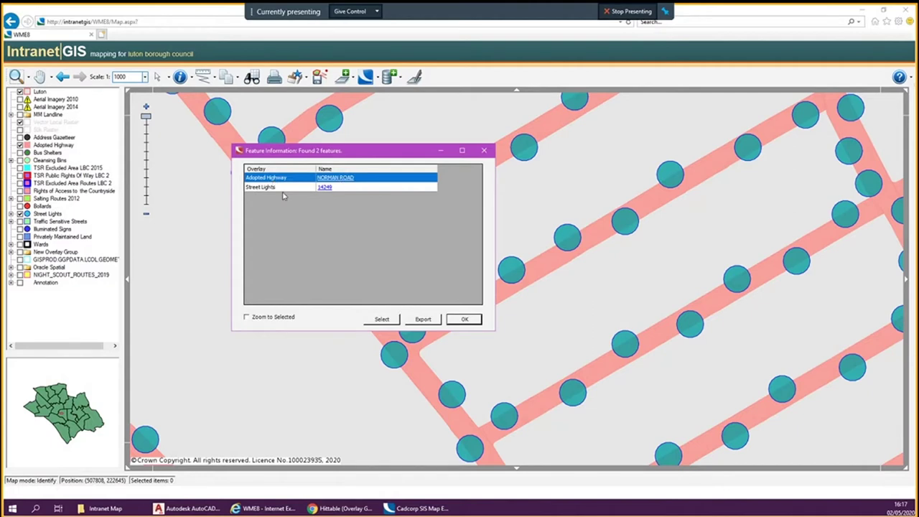
View the detailed attributes of the street light identified on Norman Road, then clear the result windows from the map.
click(326, 188)
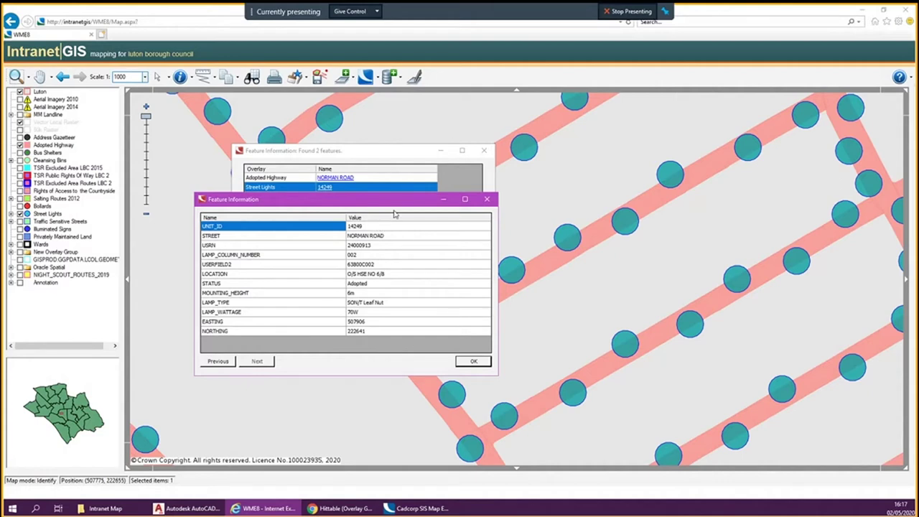
drag(394, 199, 314, 266)
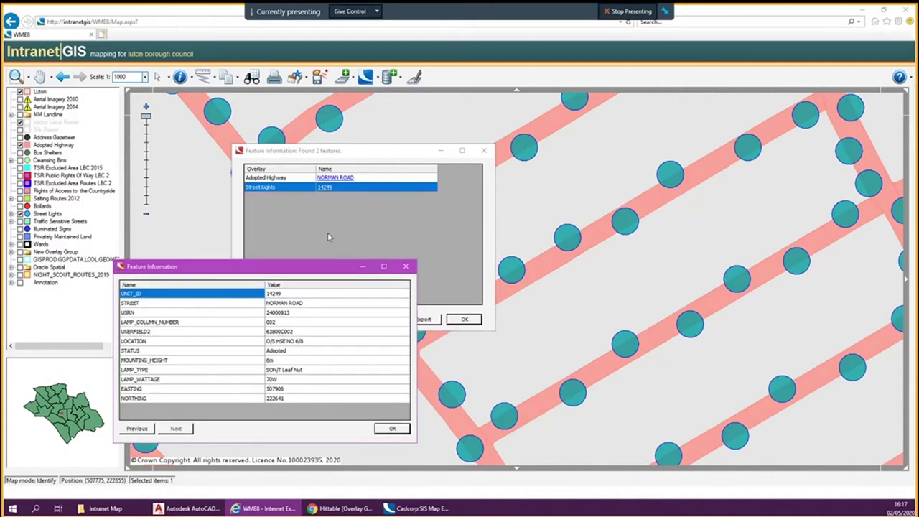
click(441, 151)
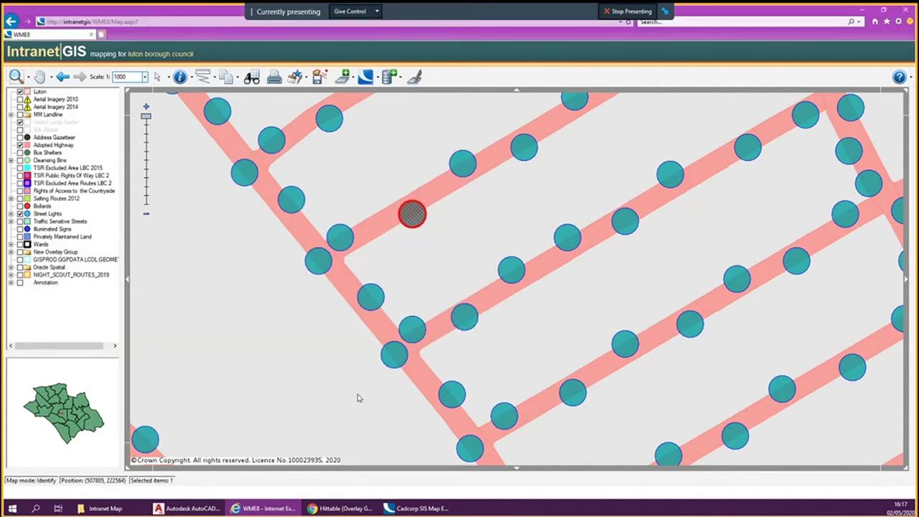
Check the Highways2 map in Cadcorp SIS Map Editor and return to the web map.
click(401, 509)
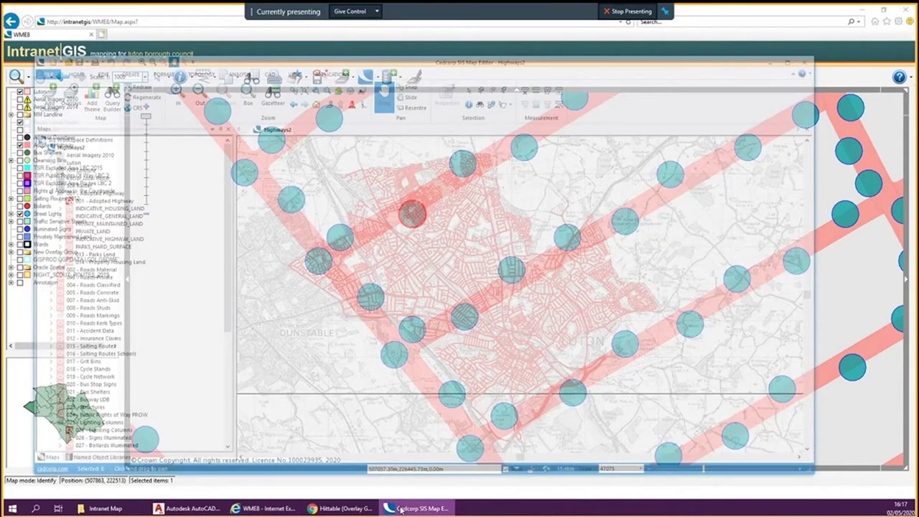
click(401, 509)
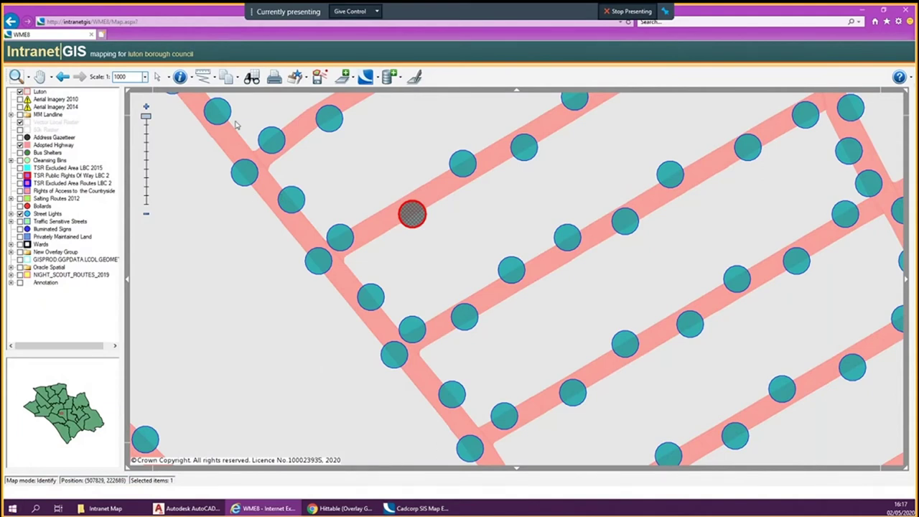
Examine the street lights along the adopted highways west of Norman Road at closer and wider scales.
click(181, 77)
click(230, 261)
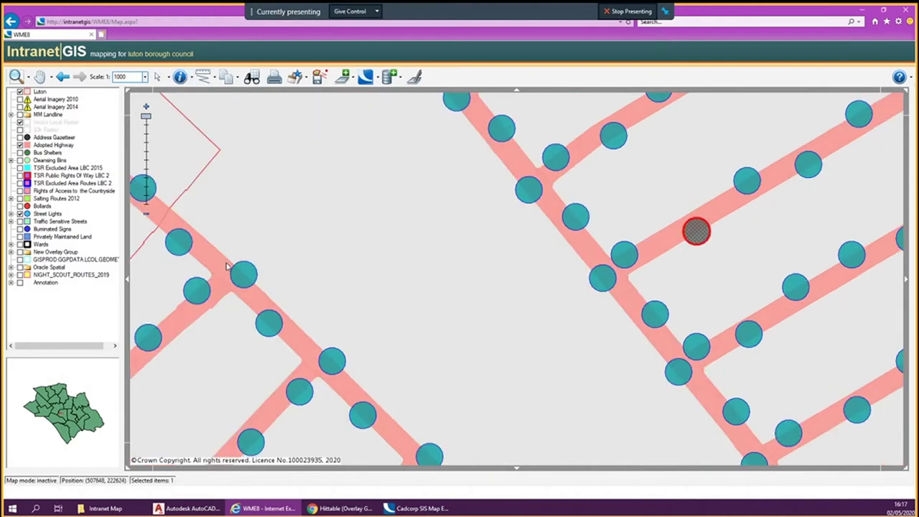
click(223, 265)
scroll(338, 242, up, 1)
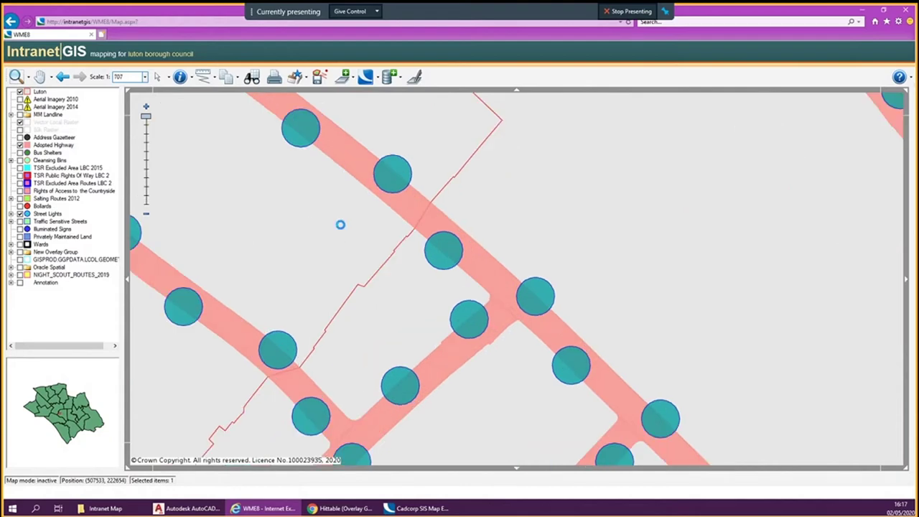
scroll(340, 225, up, 1)
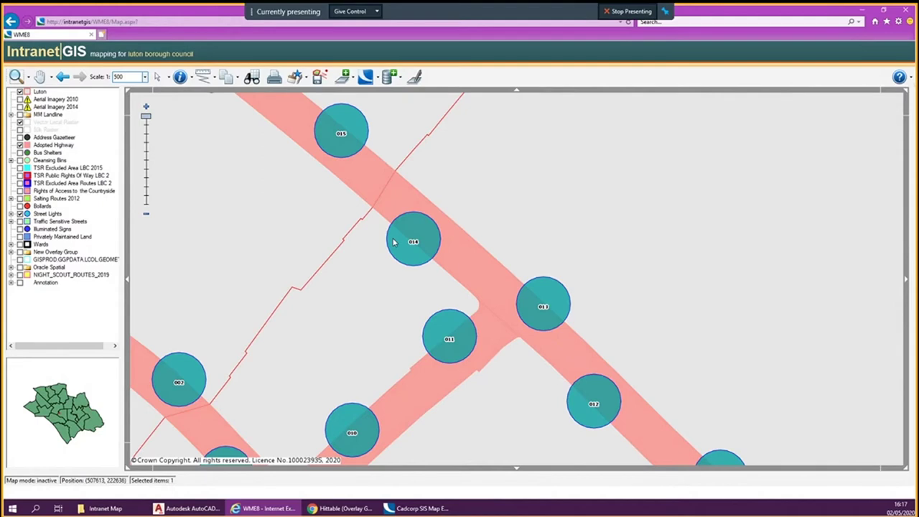
scroll(393, 242, up, 1)
scroll(393, 242, down, 3)
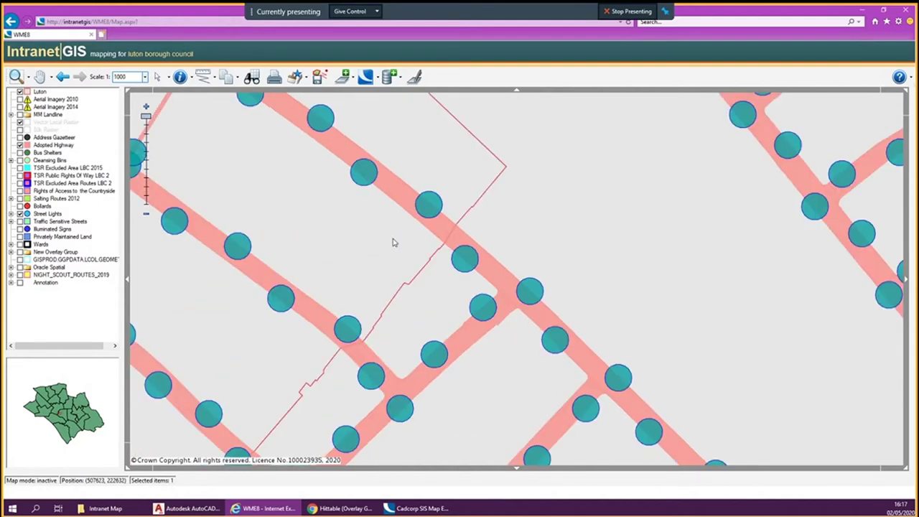
scroll(394, 241, down, 2)
scroll(323, 239, up, 1)
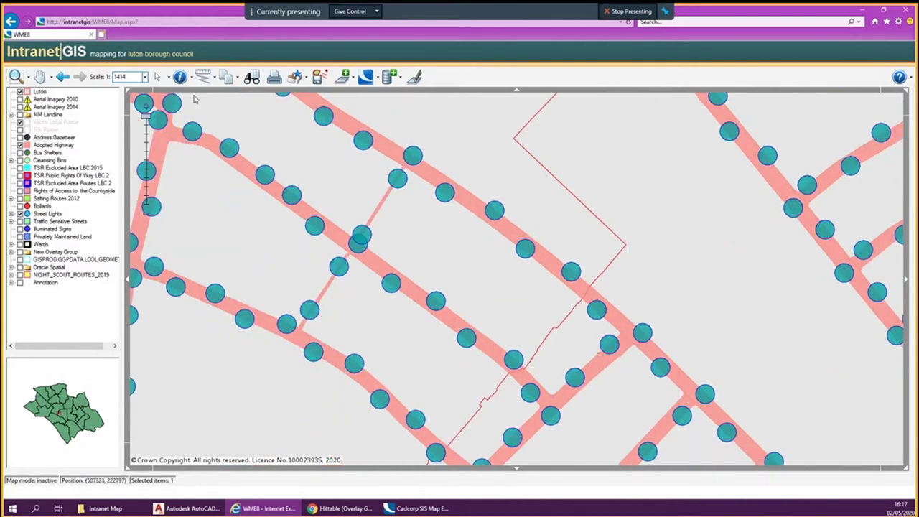
Identify the features at a street light on Sherwood Road and move the results window clear of that light.
click(180, 76)
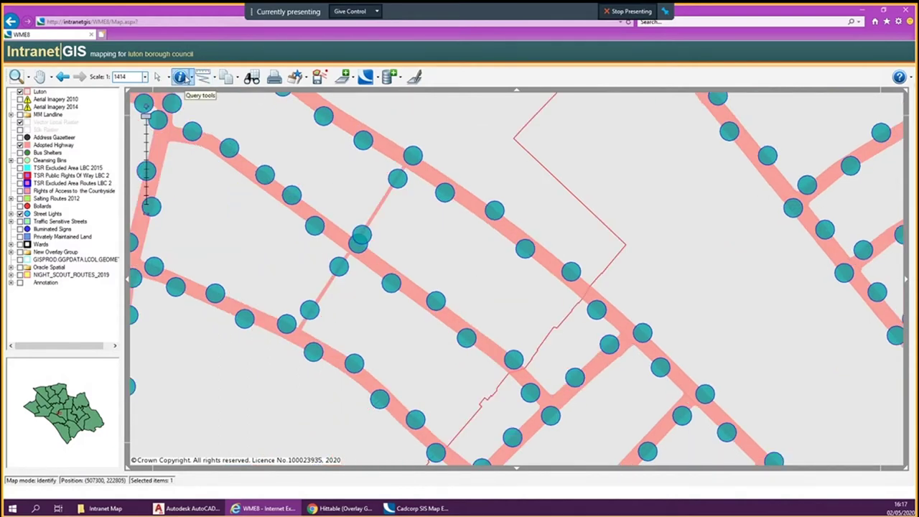
click(297, 190)
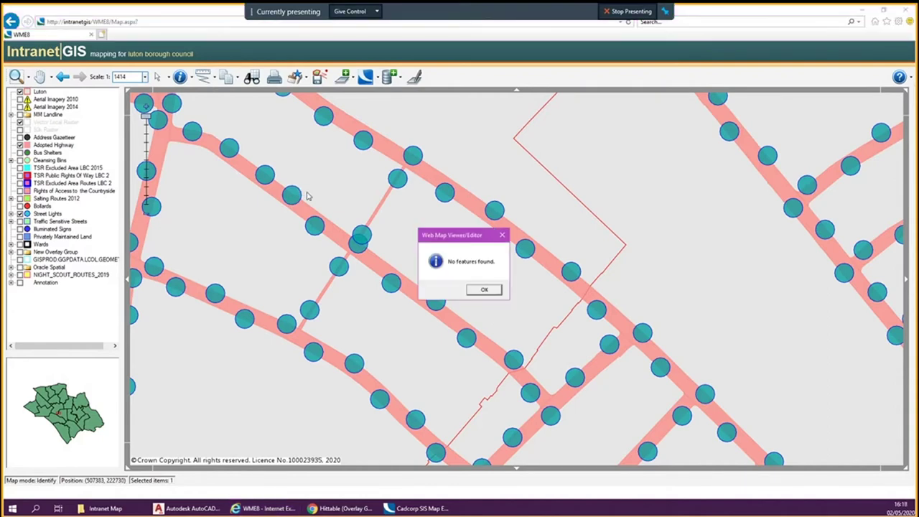
click(494, 290)
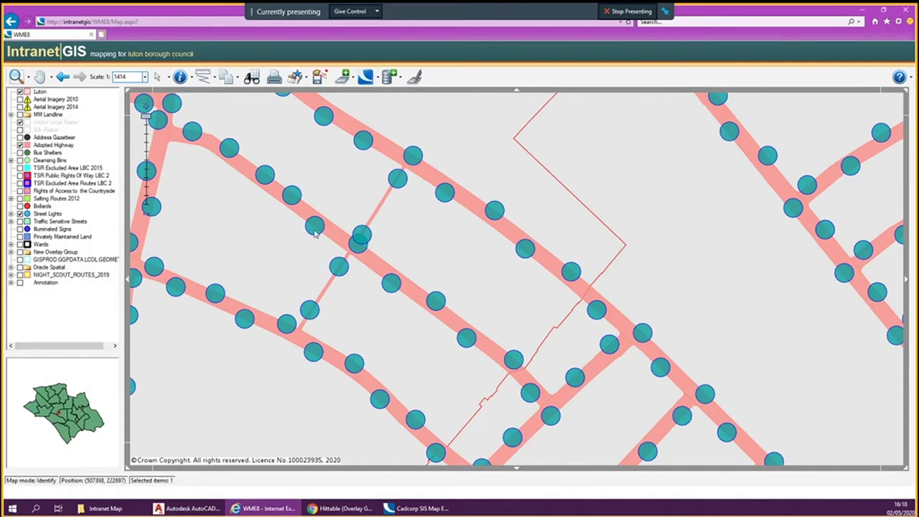
click(323, 251)
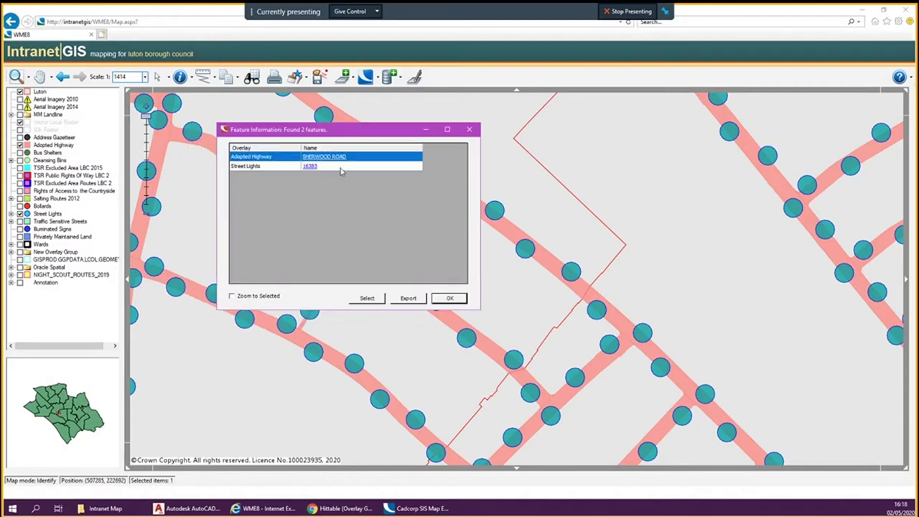
drag(345, 130, 654, 165)
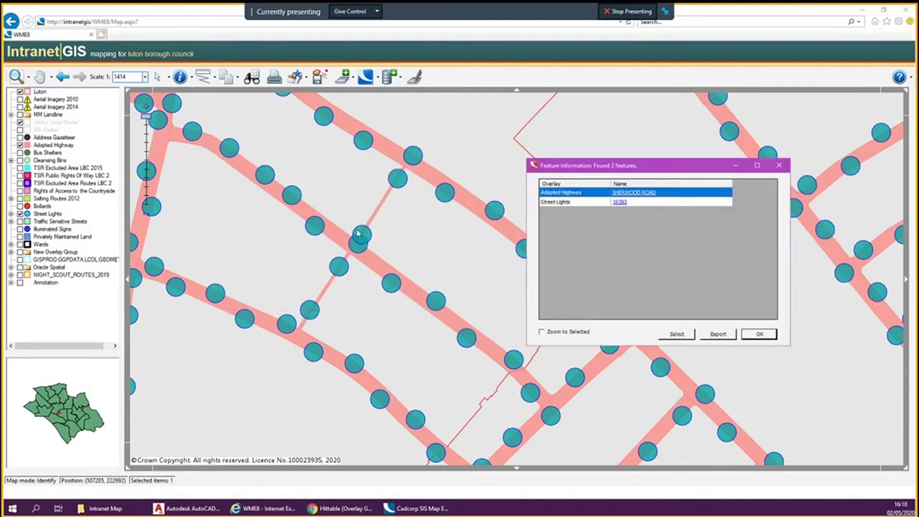
click(318, 226)
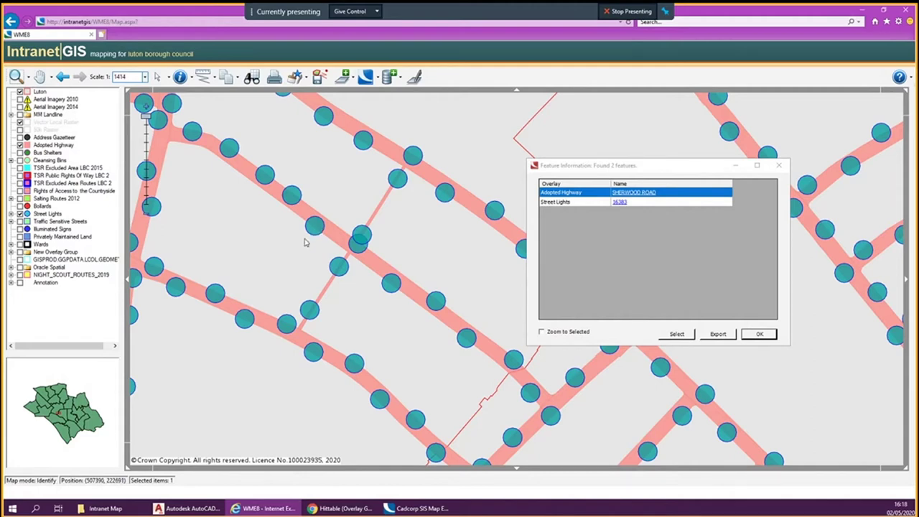
View the detailed attributes of the identified Sherwood Road street light, then close both feature information windows.
click(568, 204)
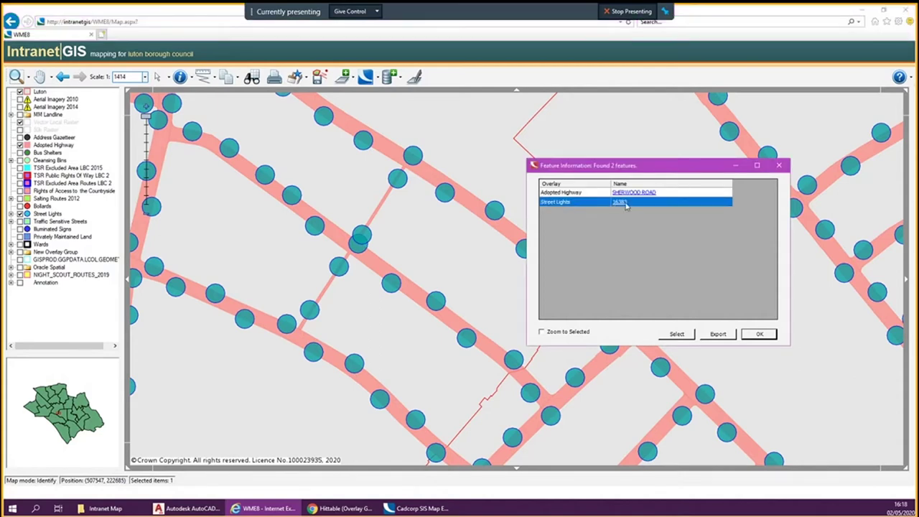
click(622, 204)
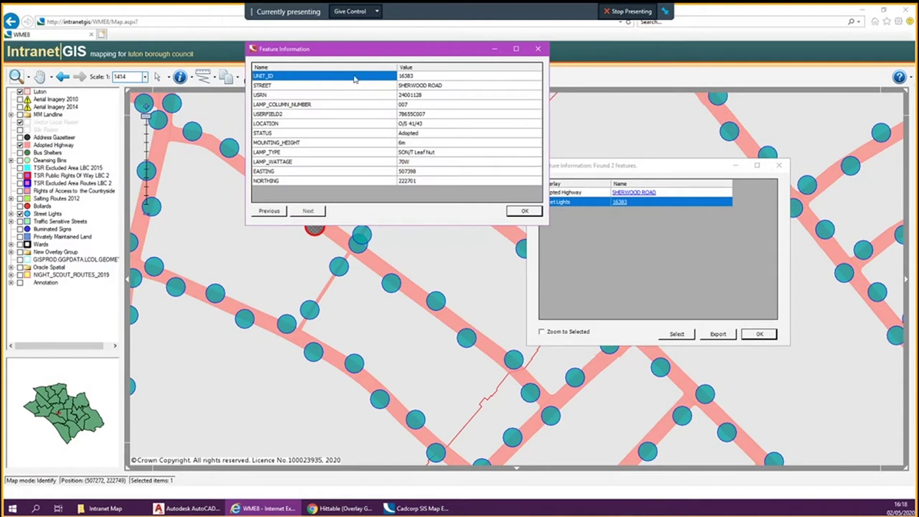
click(328, 226)
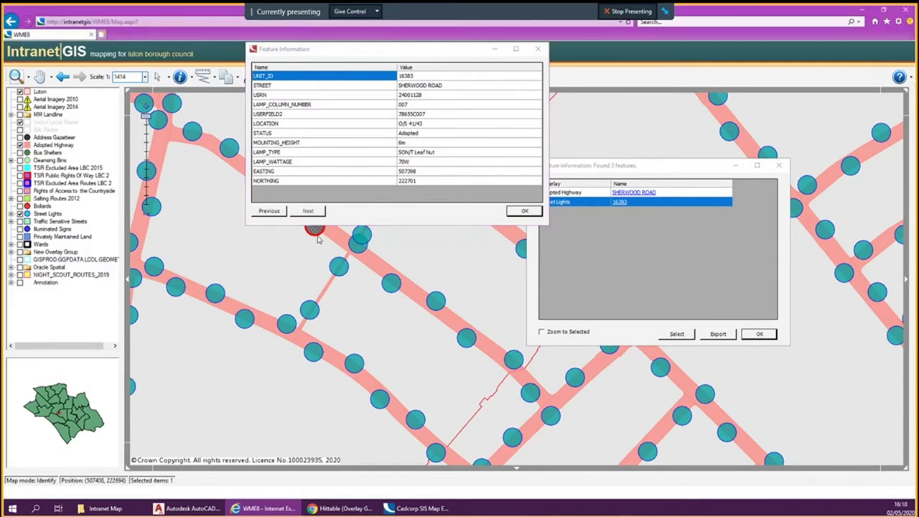
click(538, 49)
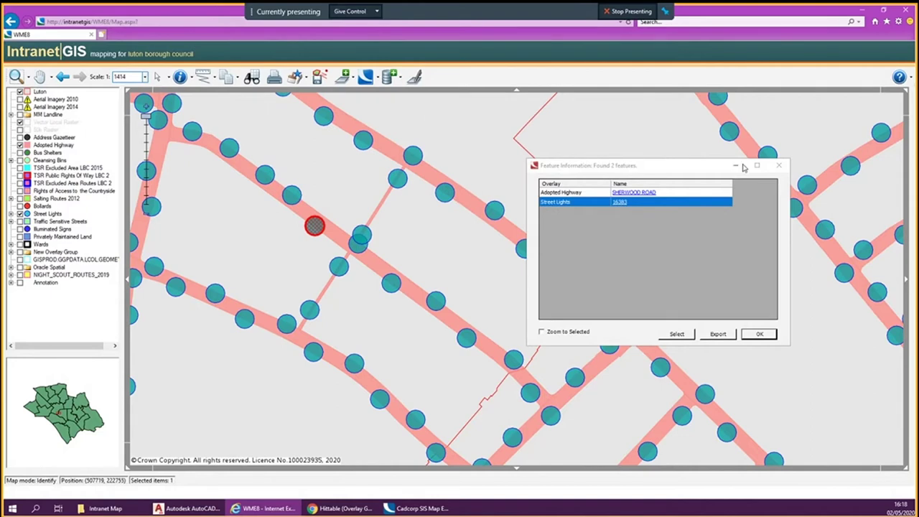
click(781, 168)
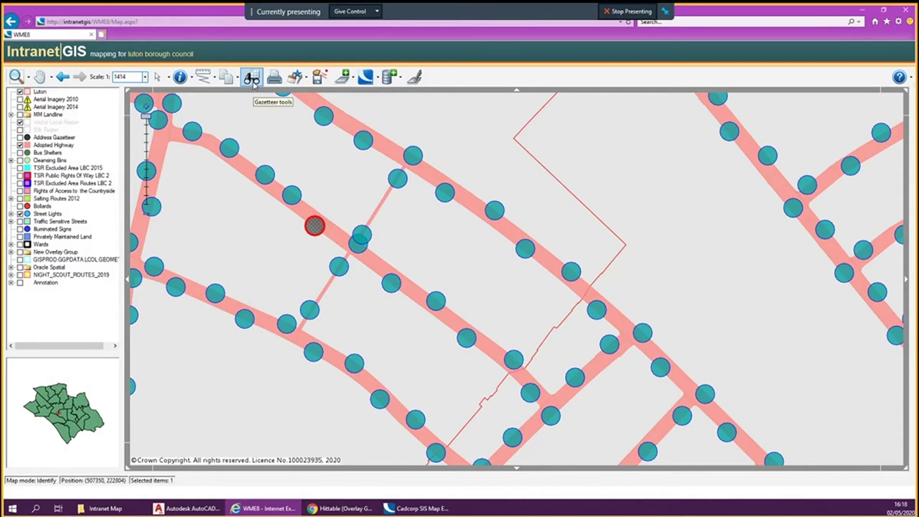
Search the Address Gazetteer for the street "dallow road" and flag one of the listed addresses on the map.
click(252, 79)
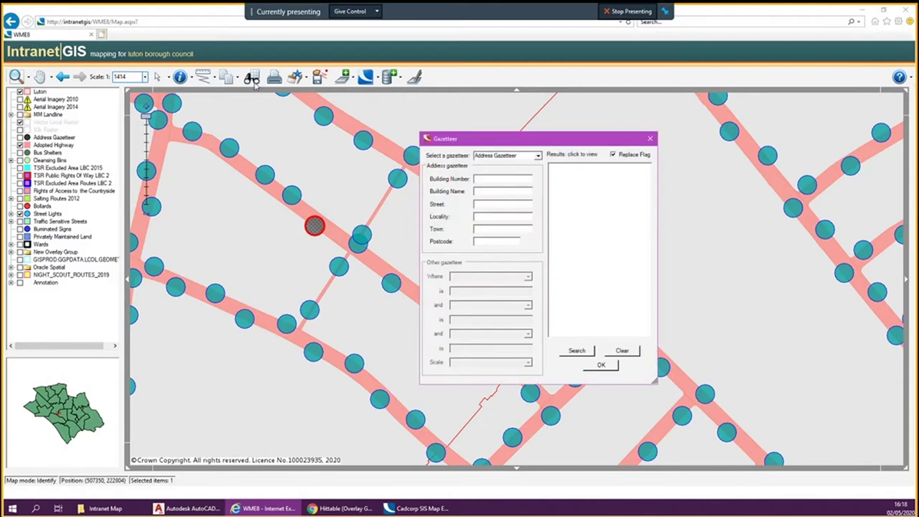
click(492, 204)
text(dallow road)
click(575, 350)
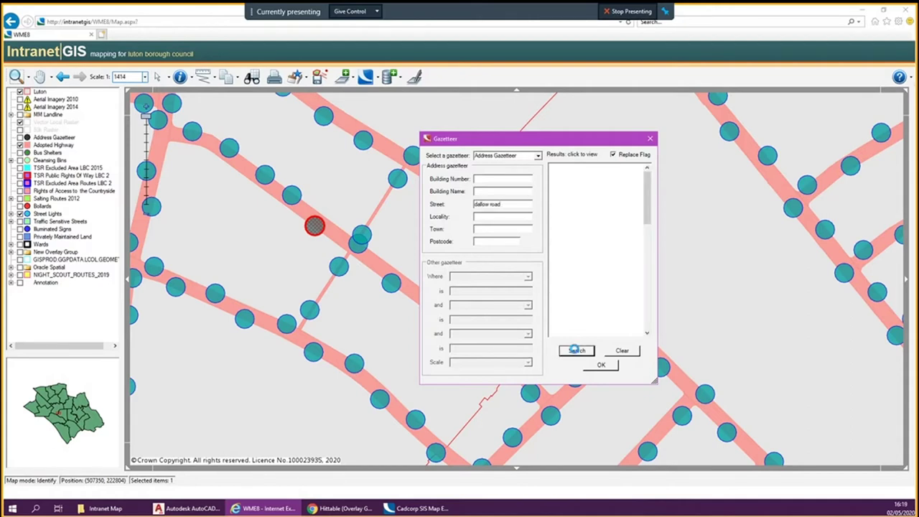
click(529, 289)
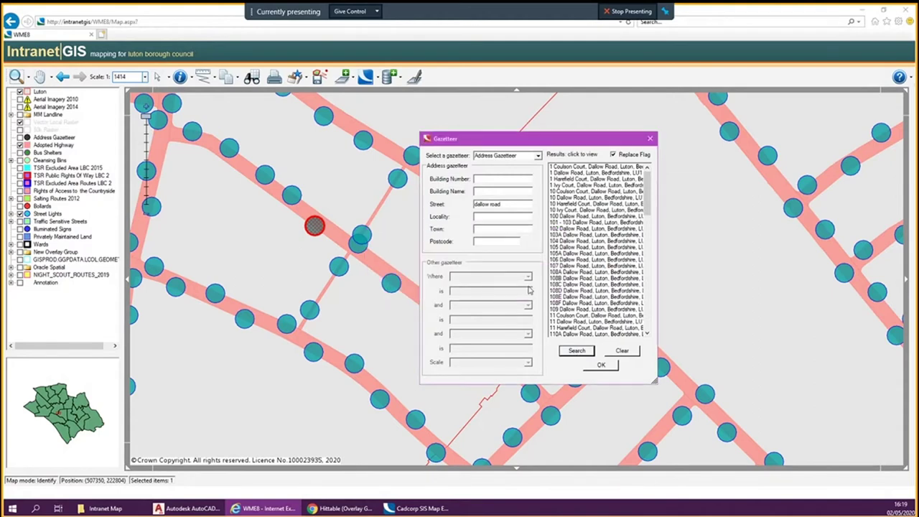
click(578, 224)
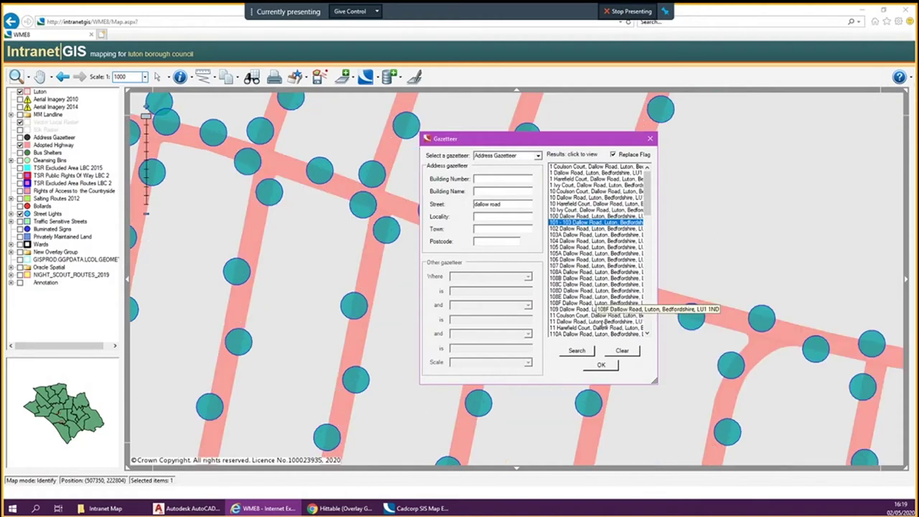
click(601, 364)
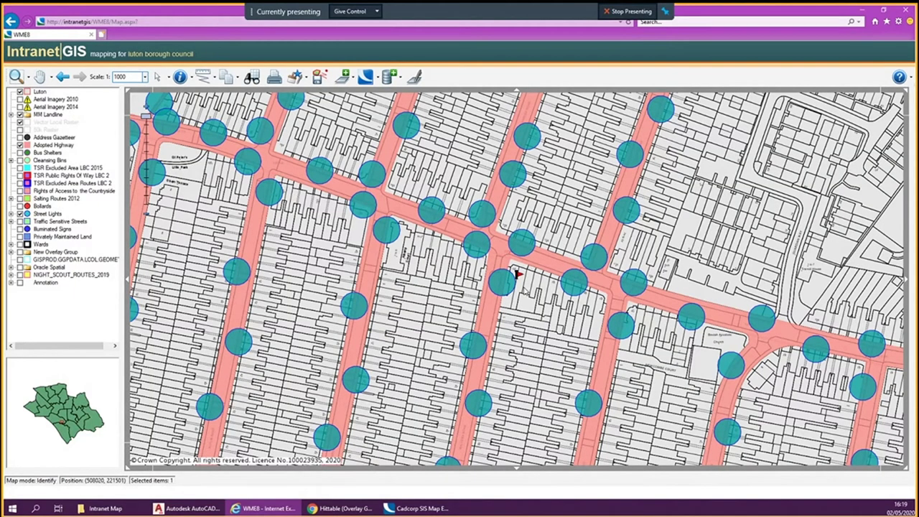
Measure a multi-segment line along Dallow Road that ends just short of the flagged address.
click(523, 287)
scroll(524, 289, down, 1)
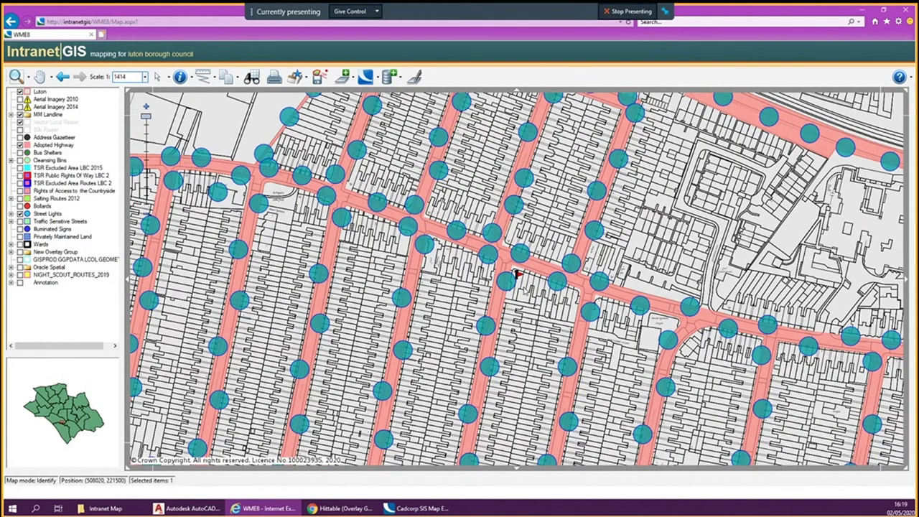
scroll(524, 290, up, 1)
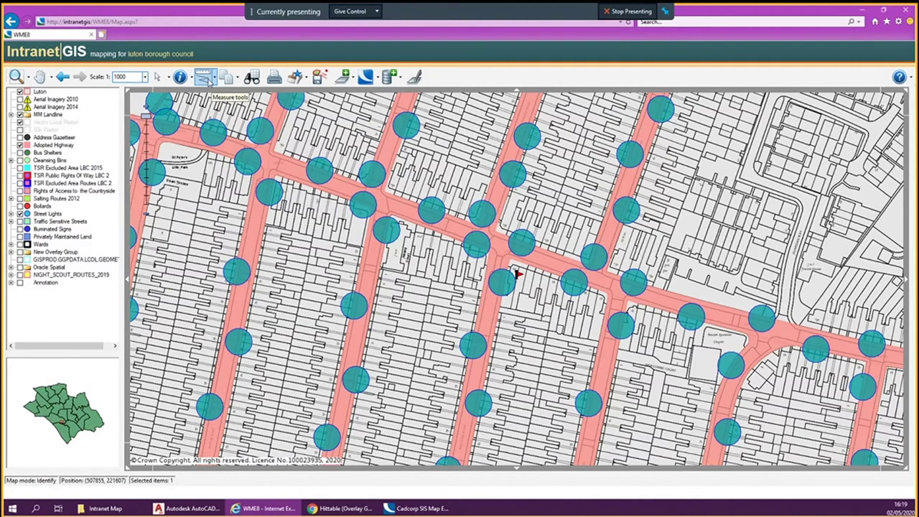
click(213, 79)
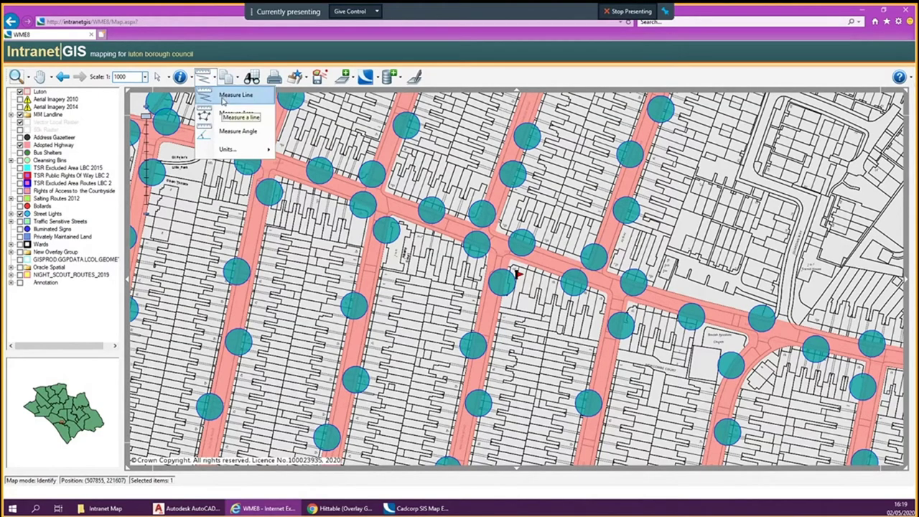
click(223, 101)
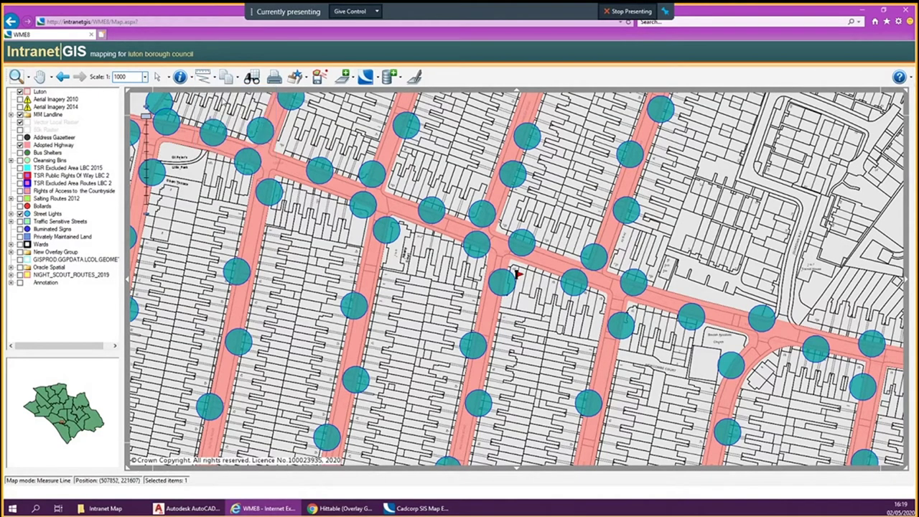
click(278, 172)
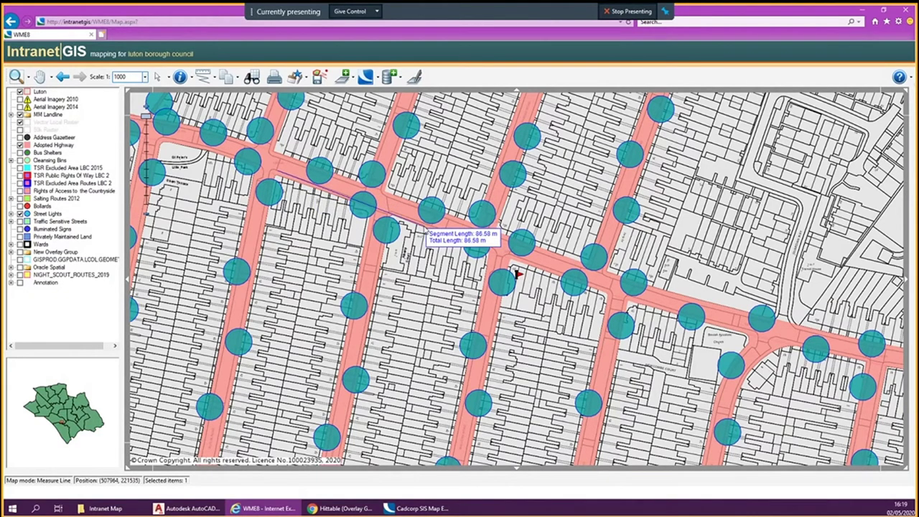
click(424, 228)
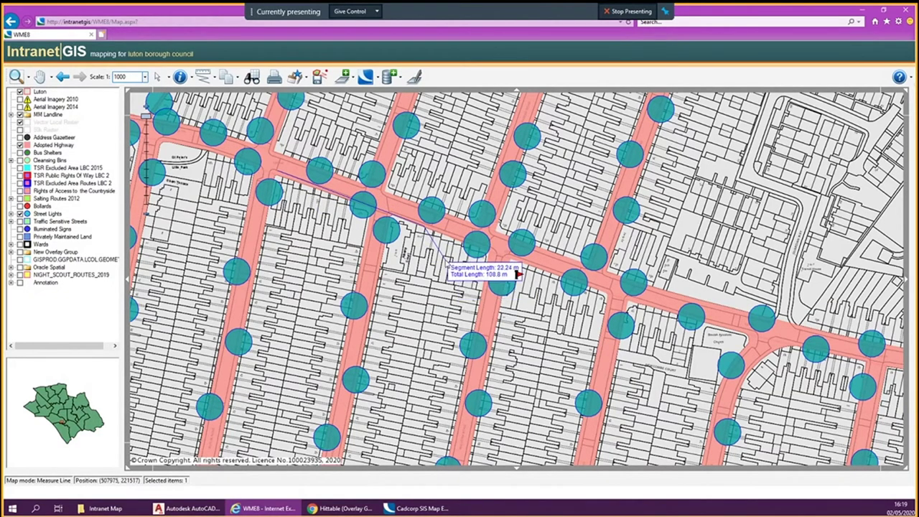
click(446, 262)
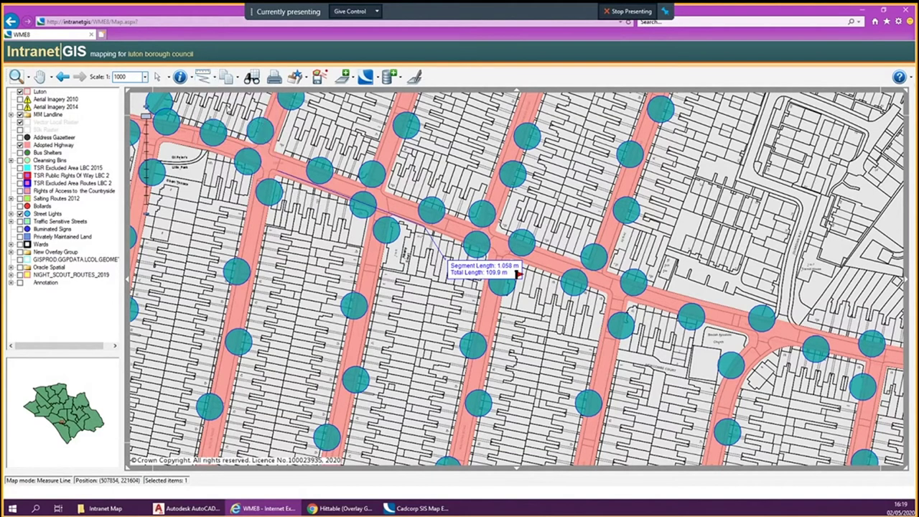
click(205, 76)
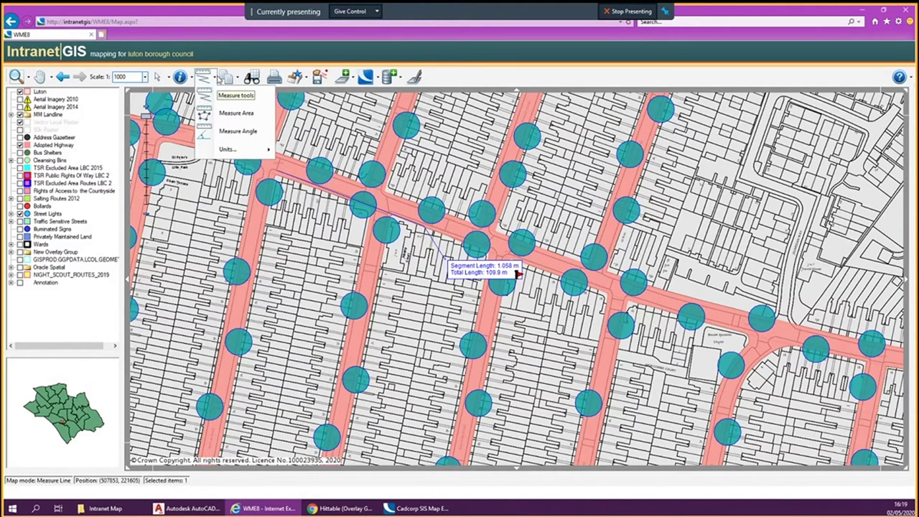
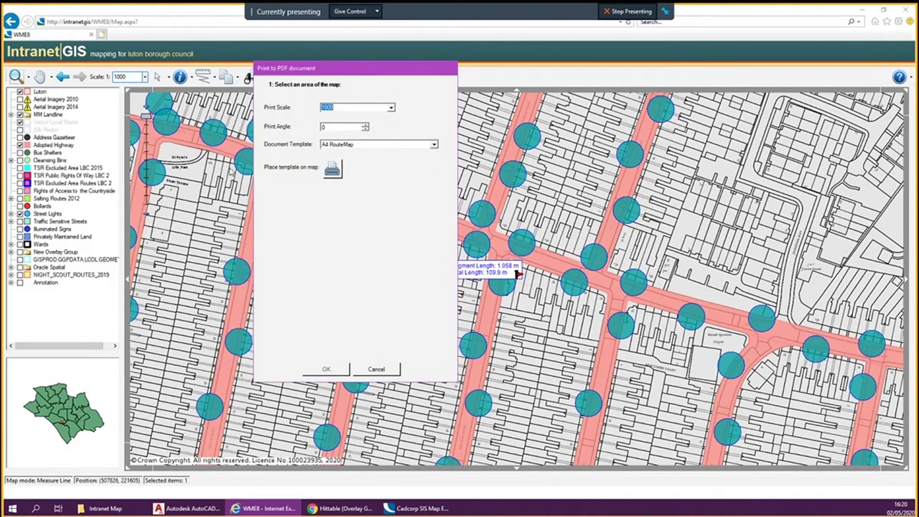
Set the PDF print to the A3 Landscape template and place its print area on the map around the Dallow Road streets.
click(231, 171)
click(433, 146)
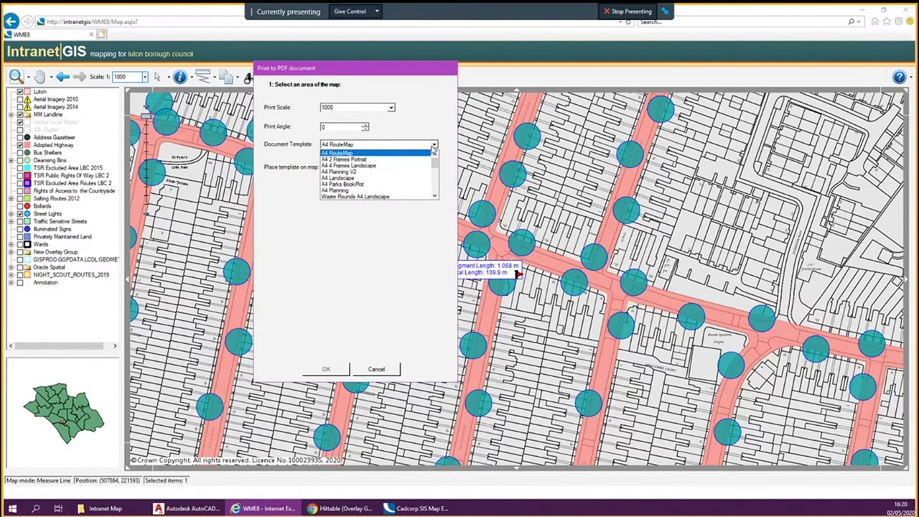
click(434, 195)
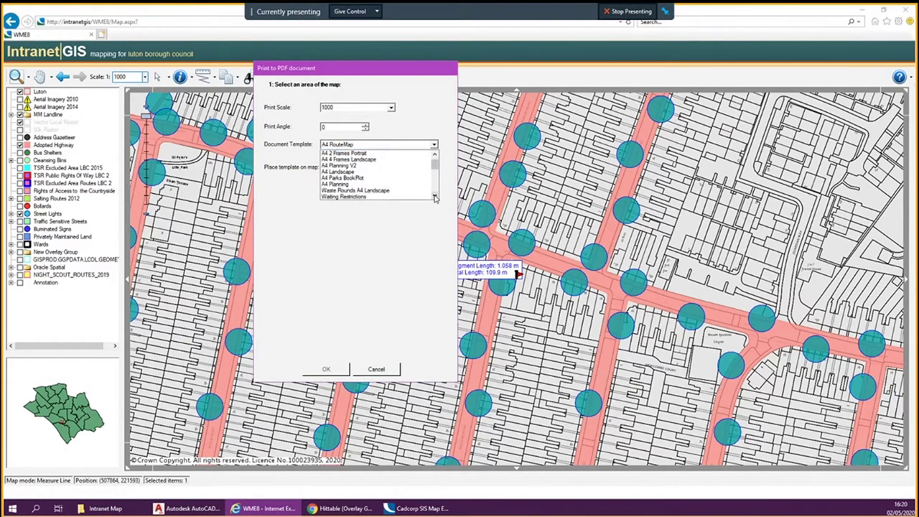
click(434, 196)
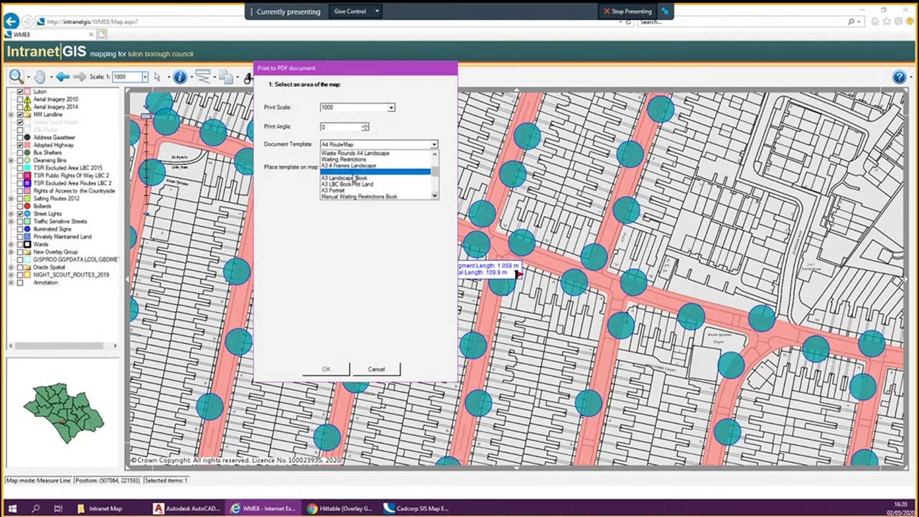
click(352, 174)
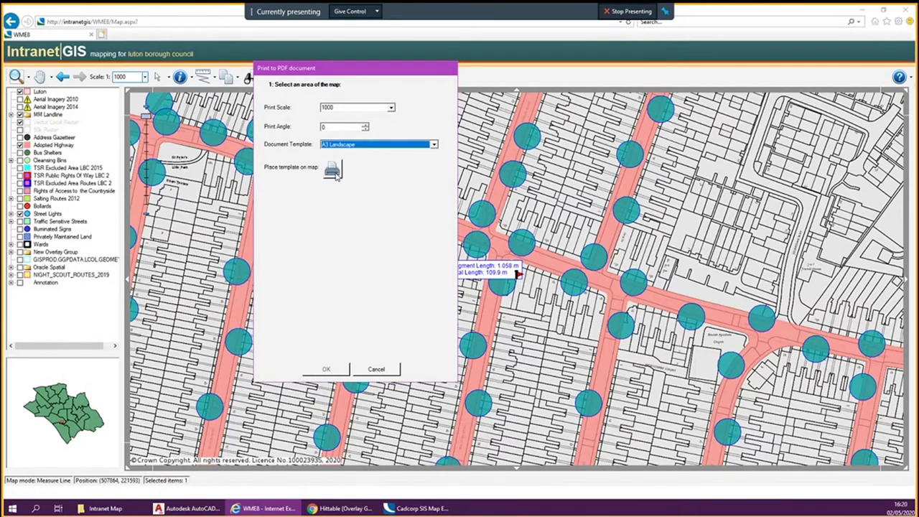
click(335, 171)
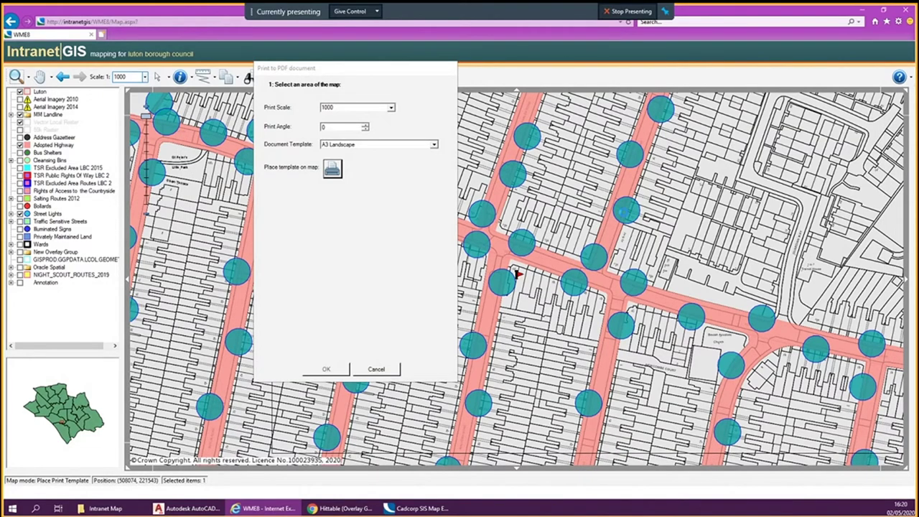
click(626, 211)
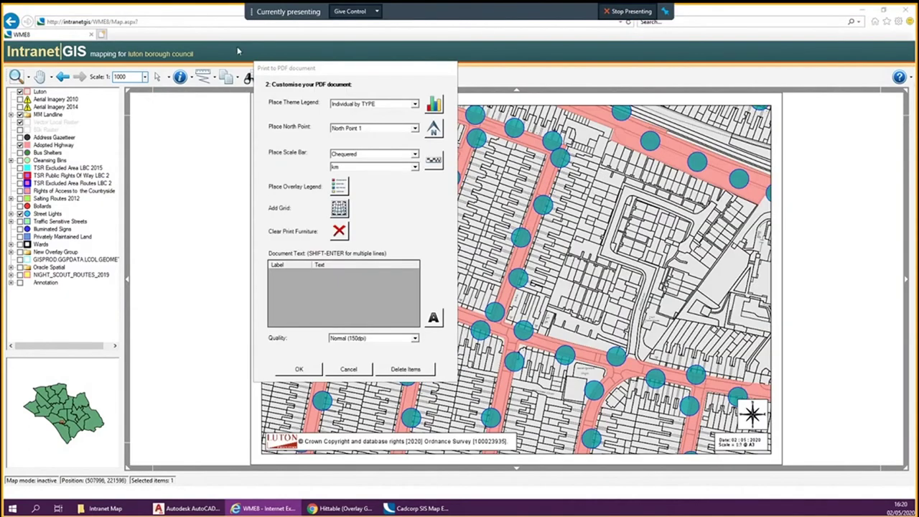
Place an overlay legend near the upper-right corner of the print layout, generate the PDF and close it after viewing.
drag(306, 68, 84, 84)
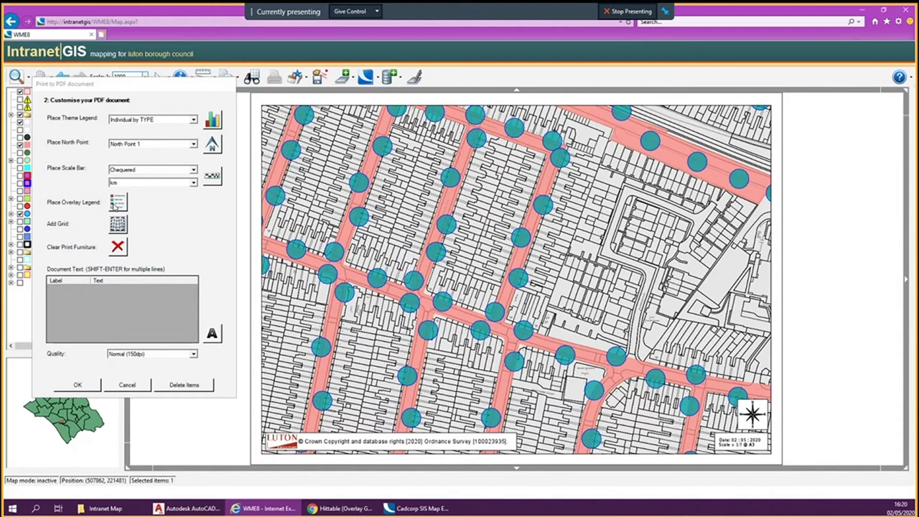
click(117, 207)
click(116, 207)
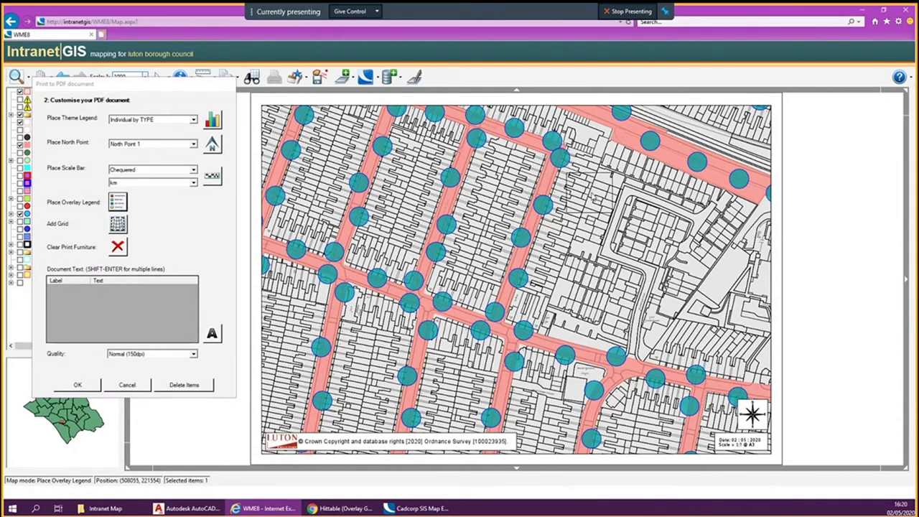
click(730, 140)
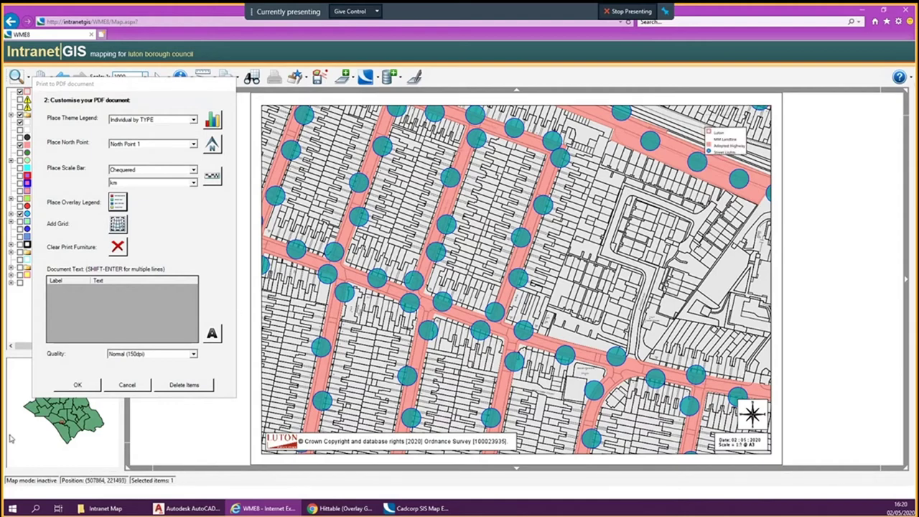
click(68, 386)
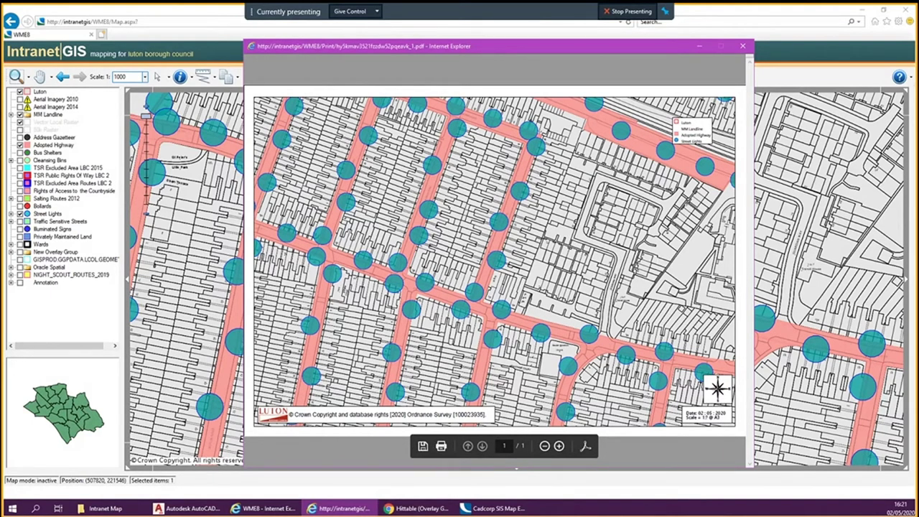
click(743, 46)
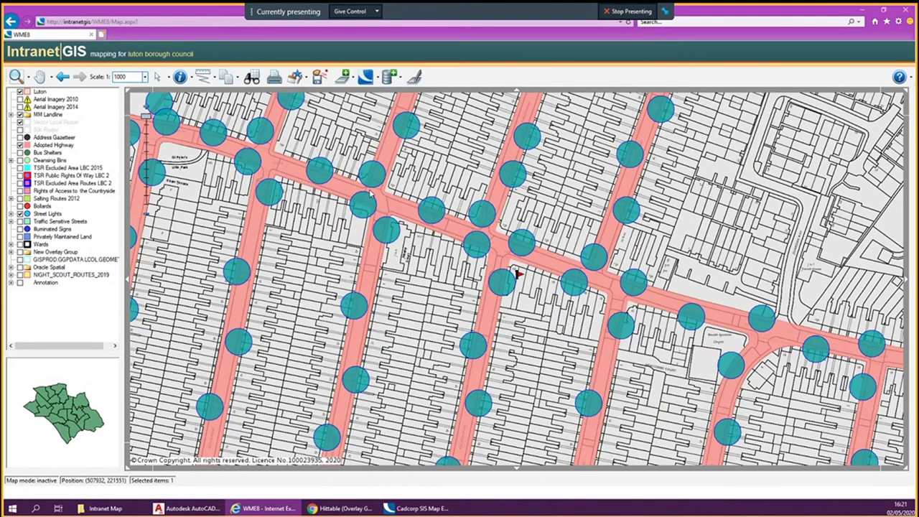
Identify the features at a Granville Road street light, view that light's detailed attributes, and close both feature information windows.
click(183, 79)
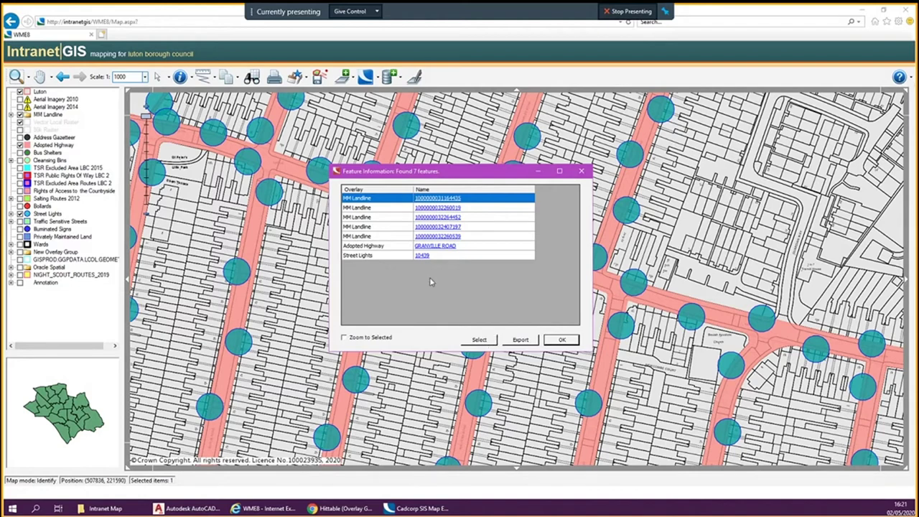
click(424, 257)
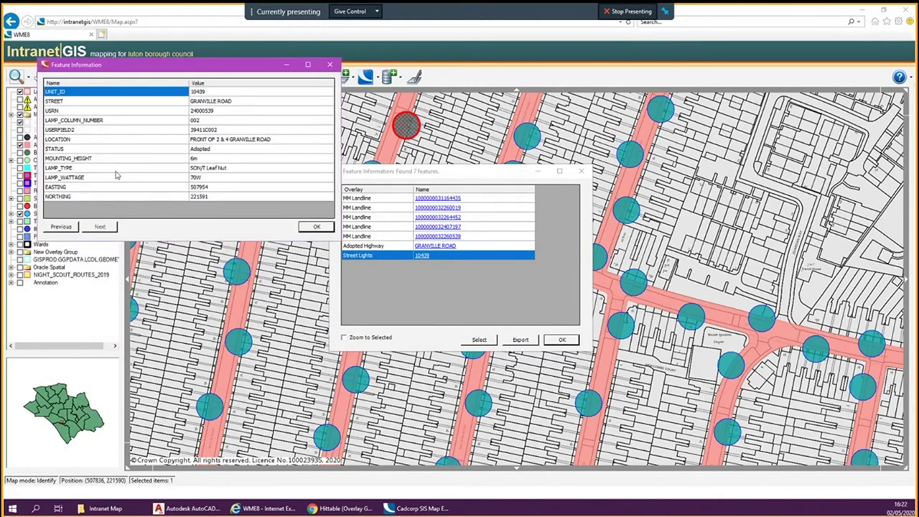
click(106, 228)
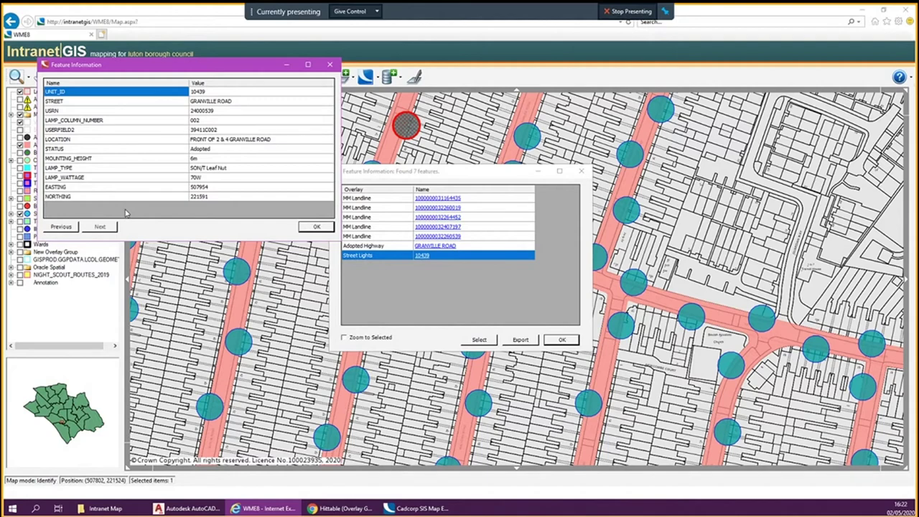
click(314, 227)
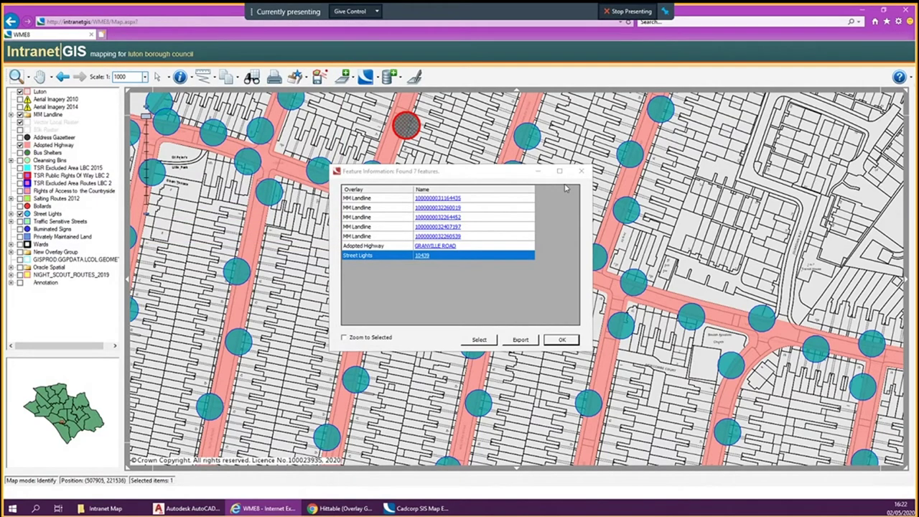
click(581, 170)
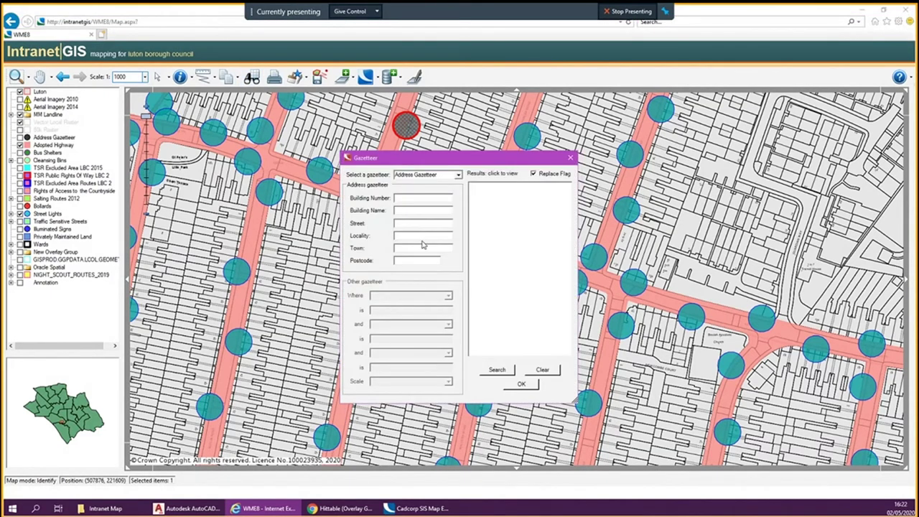
click(402, 223)
click(570, 157)
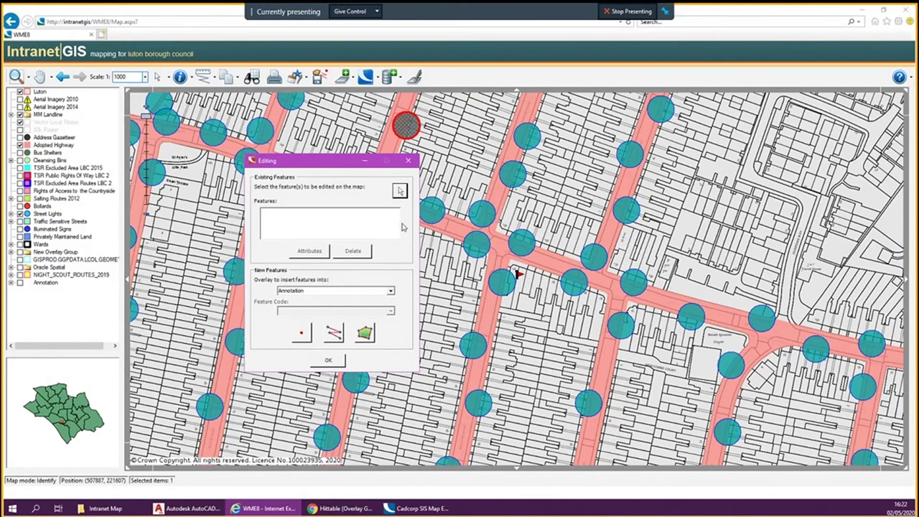
click(408, 160)
click(392, 84)
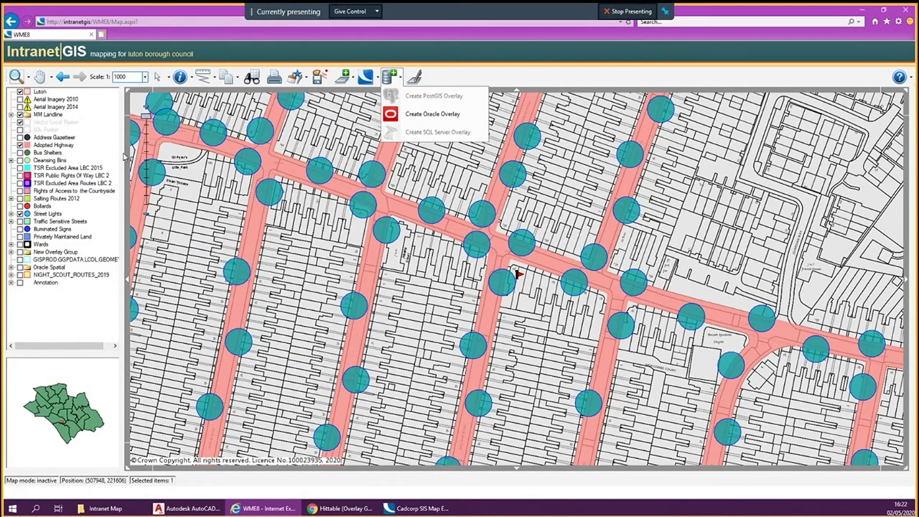
click(366, 77)
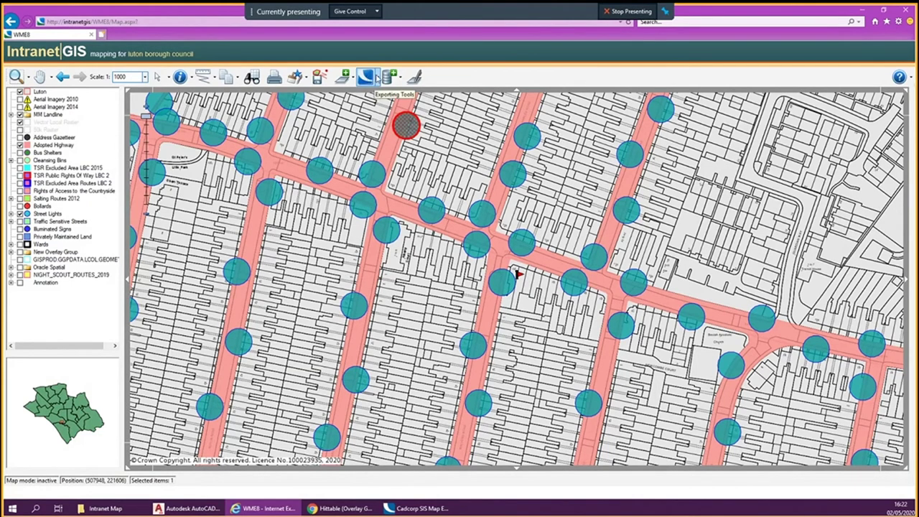
click(378, 77)
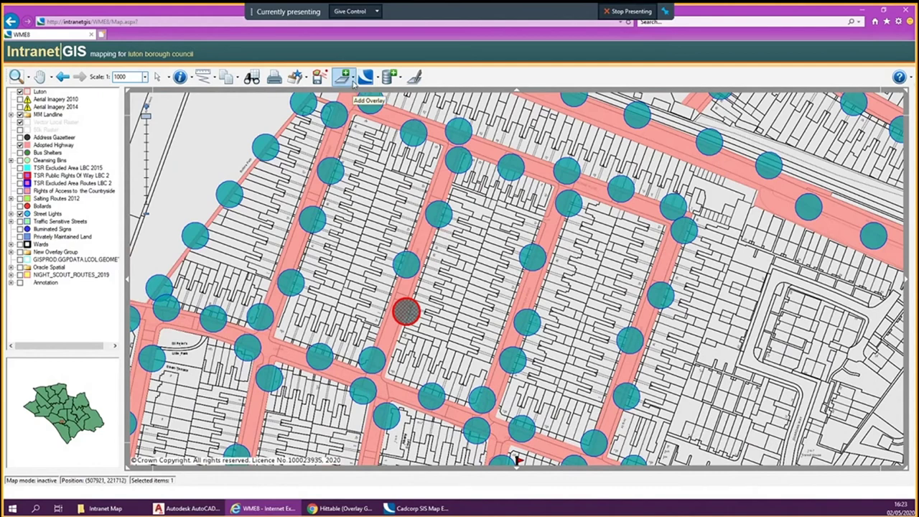
click(353, 80)
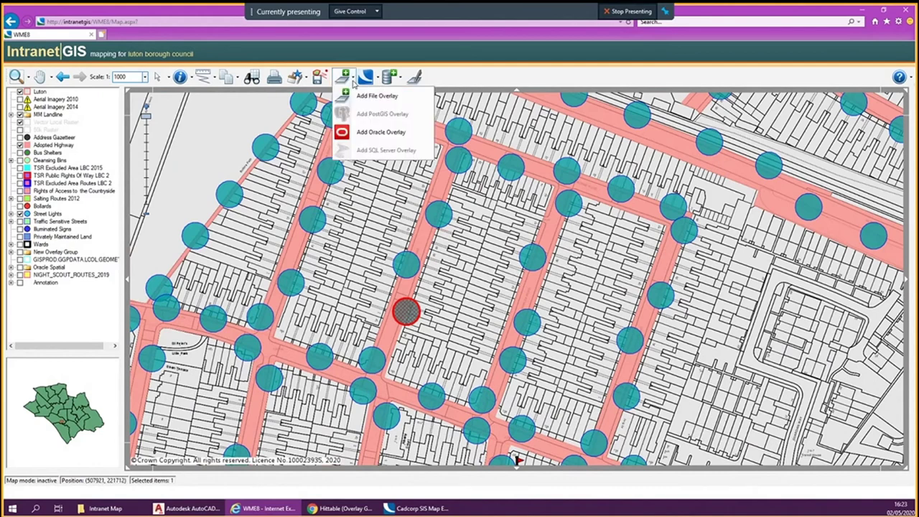
click(353, 79)
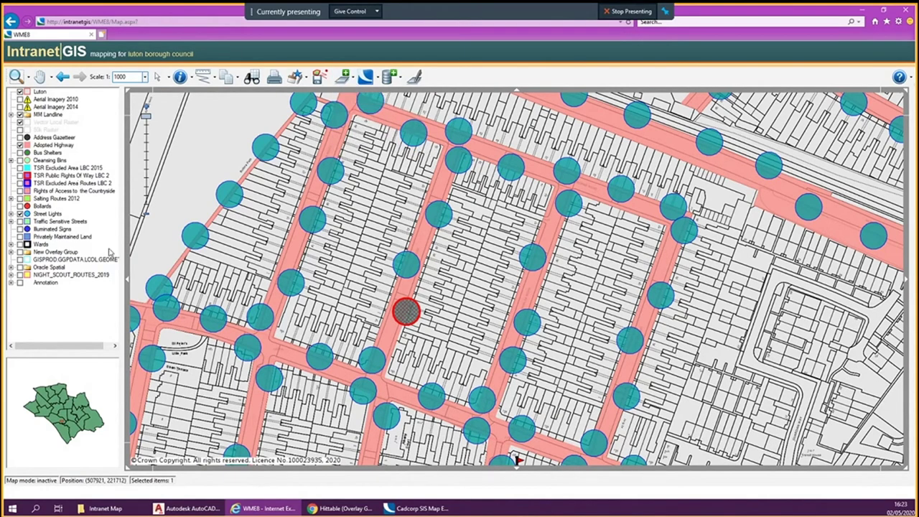
Save the current red-lining to the user file.
click(322, 80)
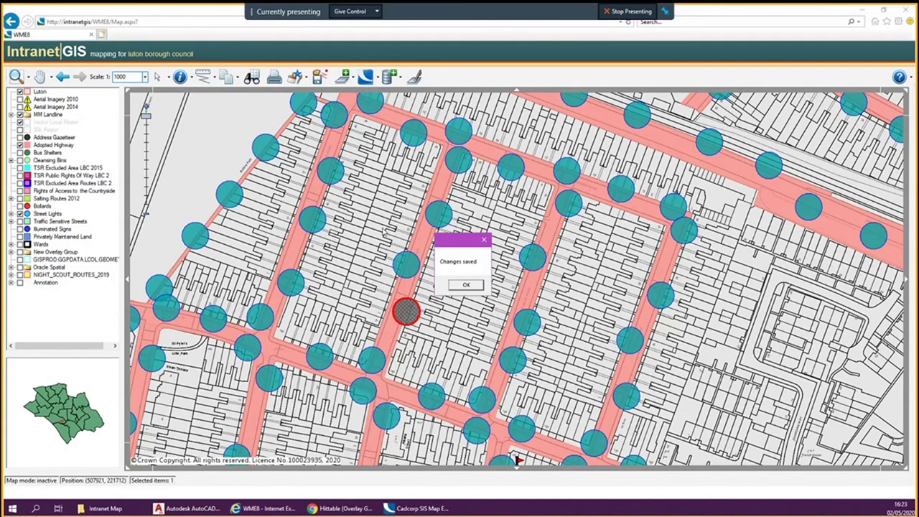
click(467, 286)
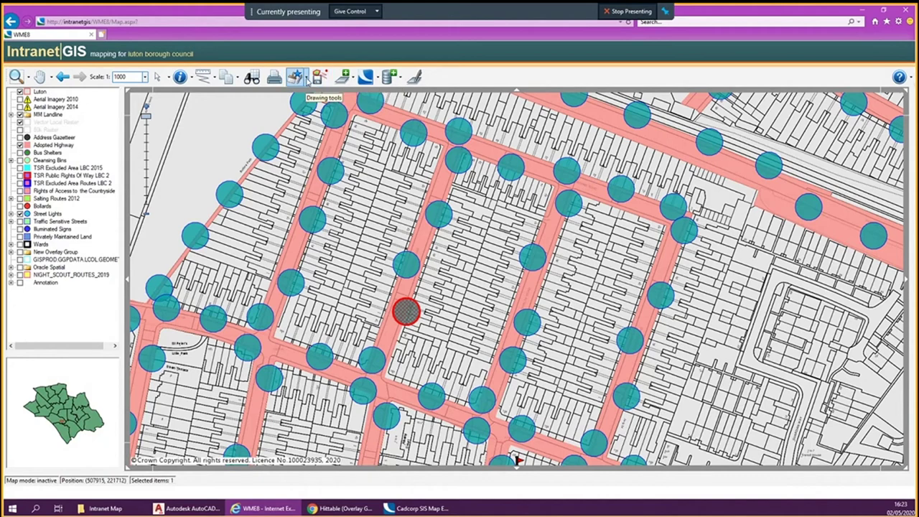
Draw freehand curves across the streets around the selected Granville Road street light and save the red-lining to the user file.
click(307, 81)
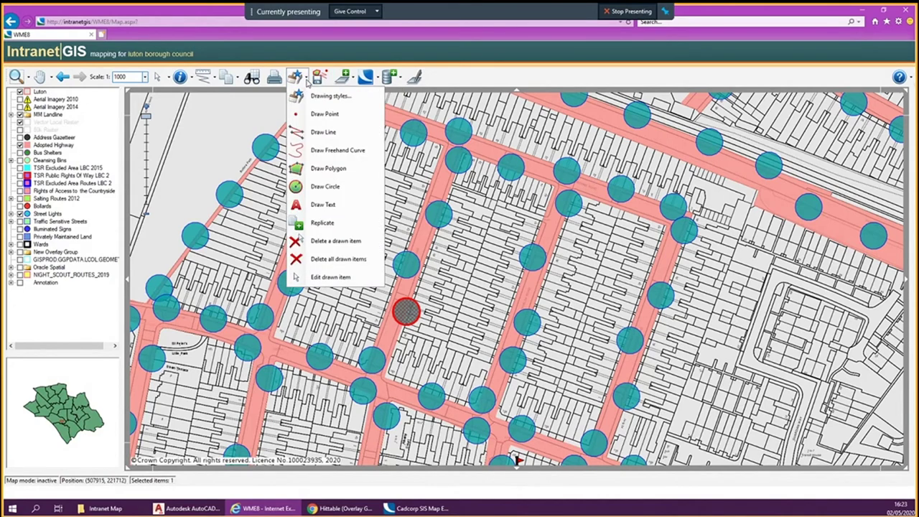
click(322, 151)
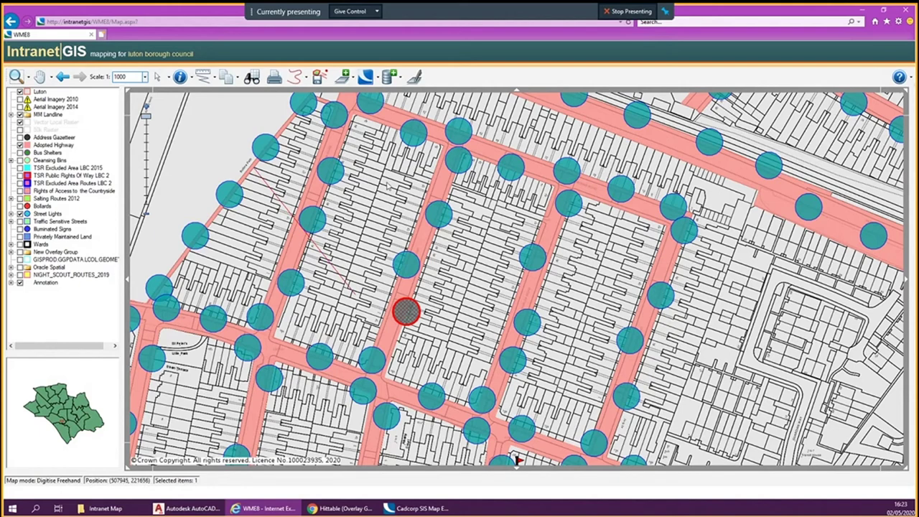
click(295, 77)
mouse_move(351, 188)
mouse_down()
mouse_move(392, 154)
mouse_move(413, 208)
mouse_move(485, 226)
mouse_move(369, 319)
mouse_move(869, 288)
mouse_move(546, 215)
mouse_move(524, 238)
mouse_up()
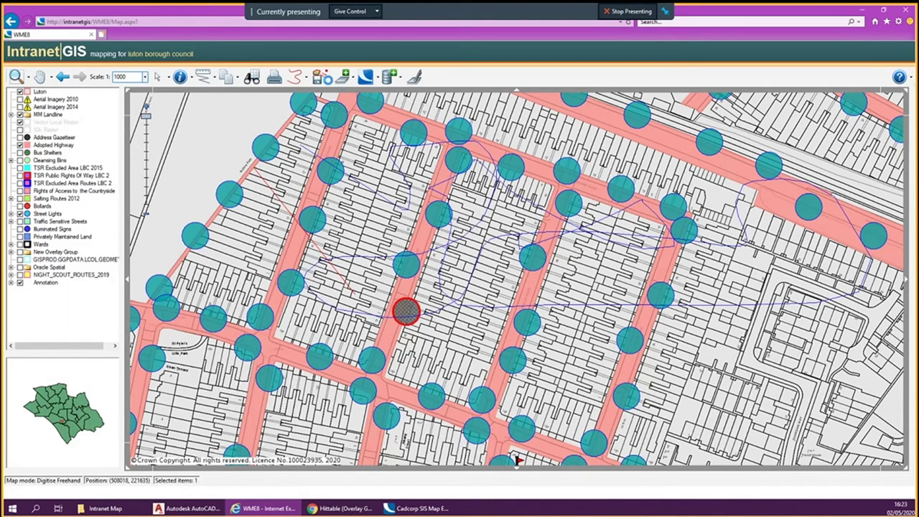
click(320, 78)
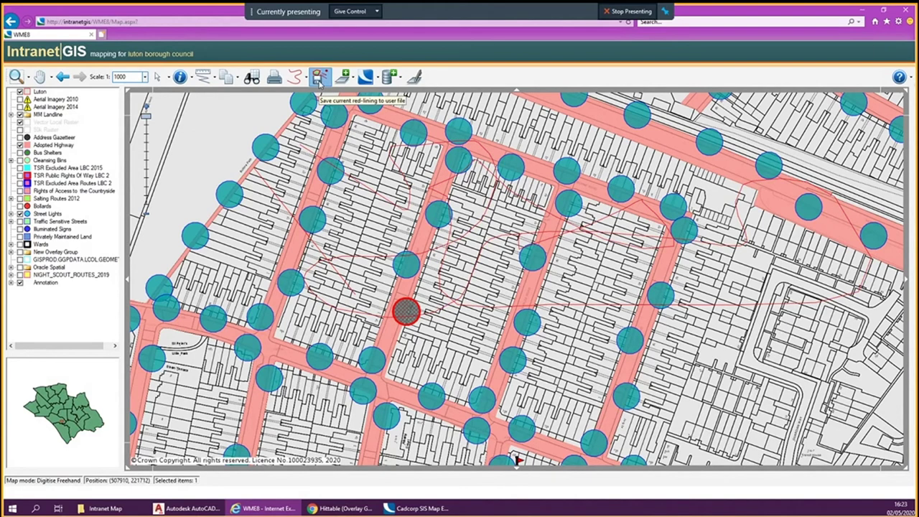
click(320, 79)
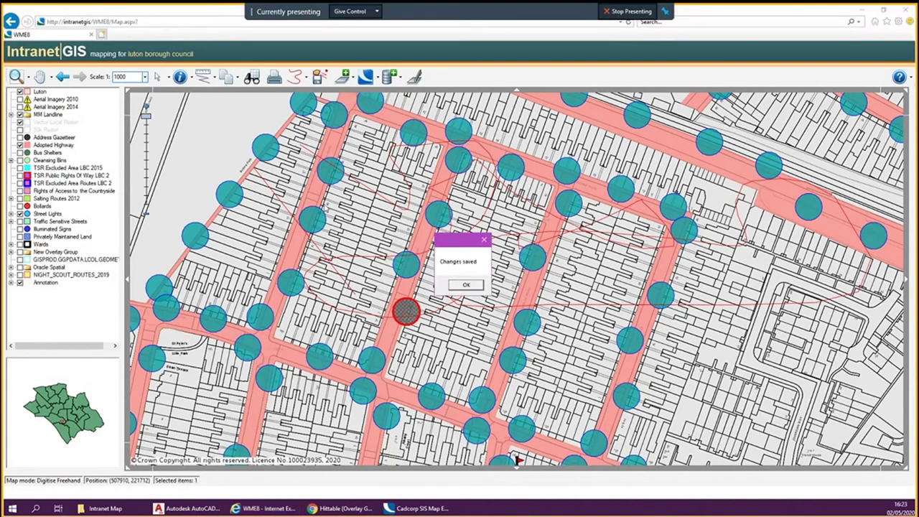
click(474, 287)
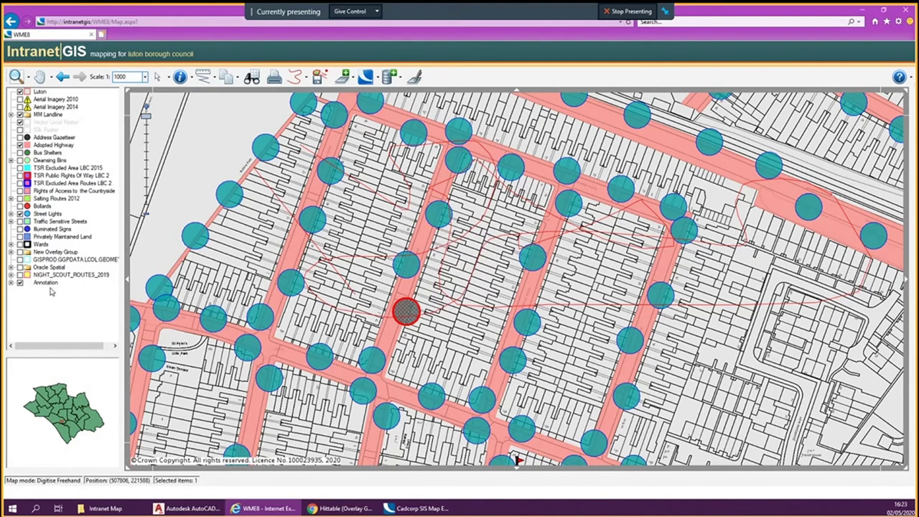
Expand the Annotation overlay, toggle its Annotation Theme, and collapse the overlay again.
click(11, 283)
click(39, 291)
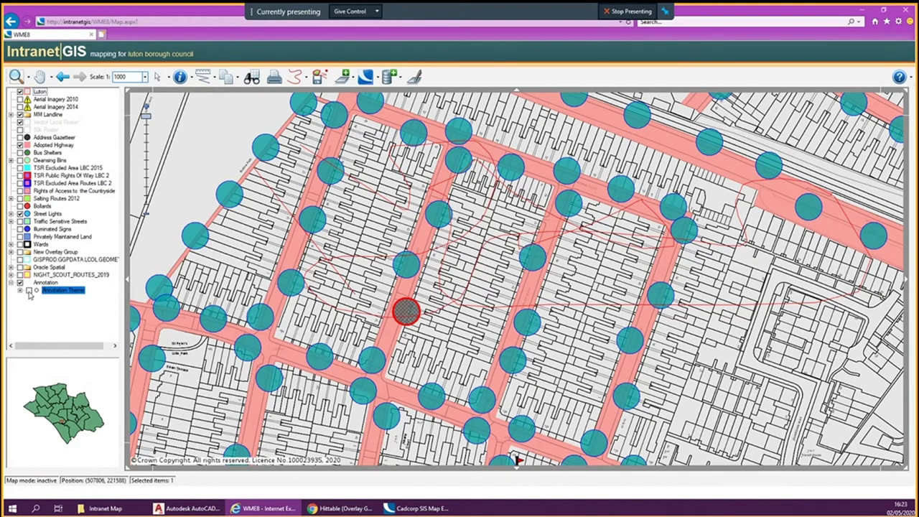
click(29, 291)
click(11, 283)
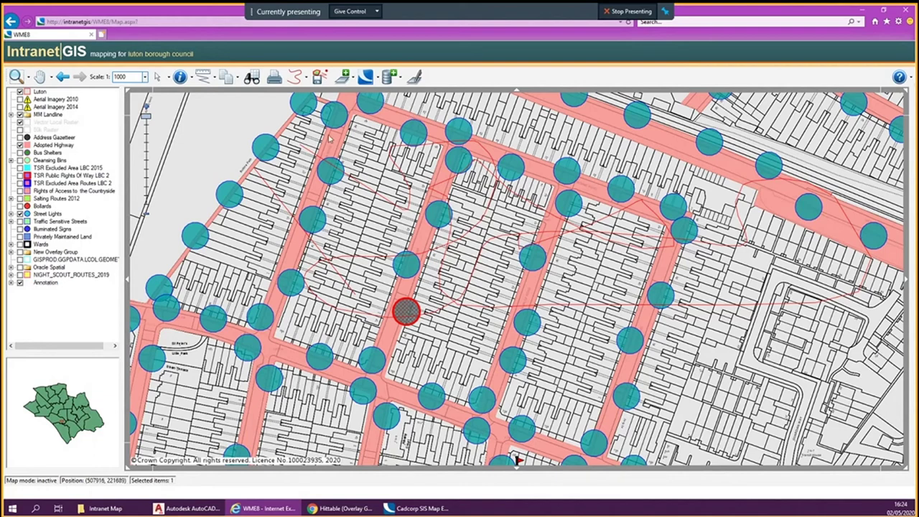
click(352, 79)
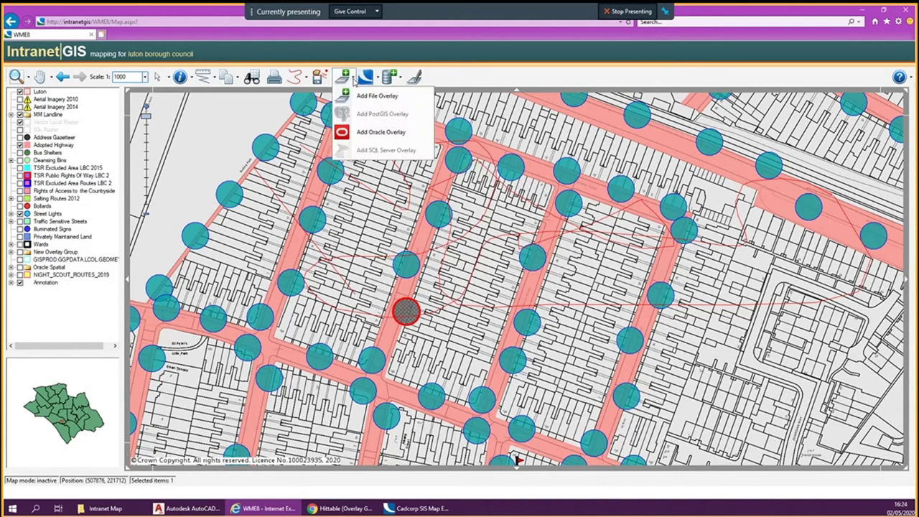
click(354, 81)
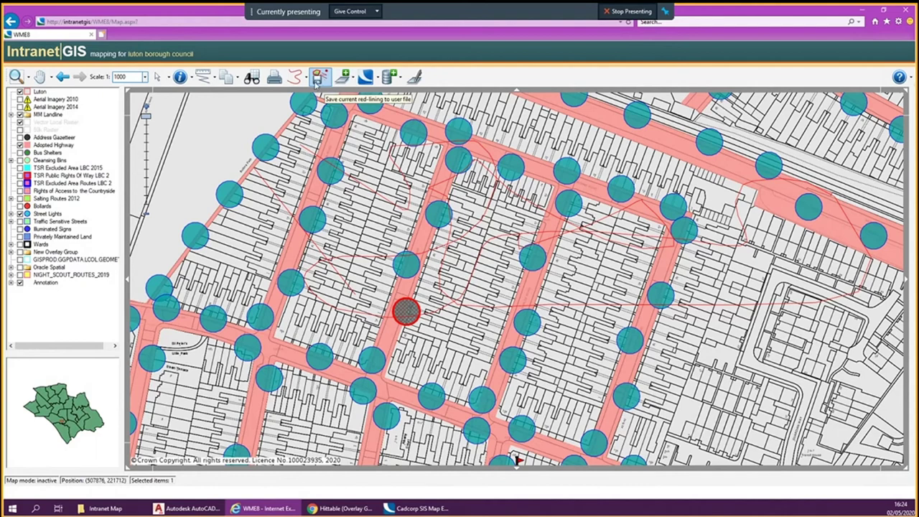
Check the file types offered for saving the map image, keep PNG image, and cancel the save.
click(237, 79)
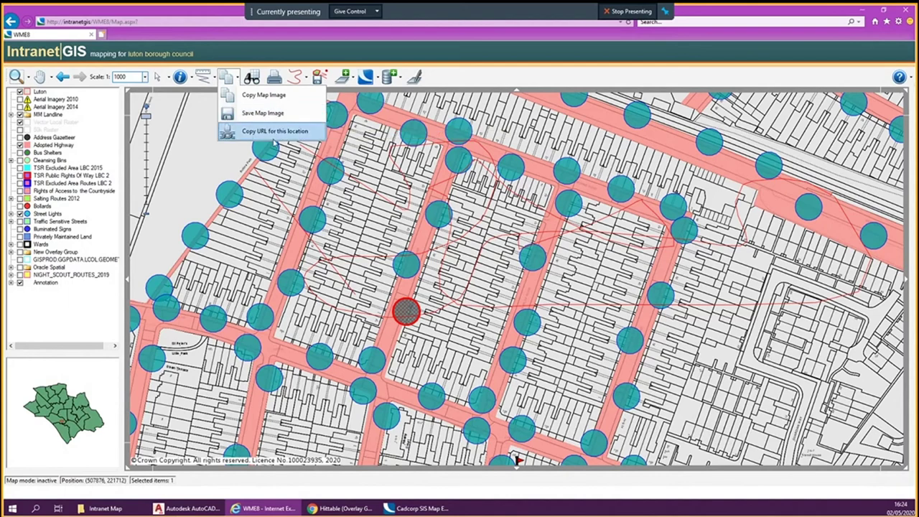
click(266, 118)
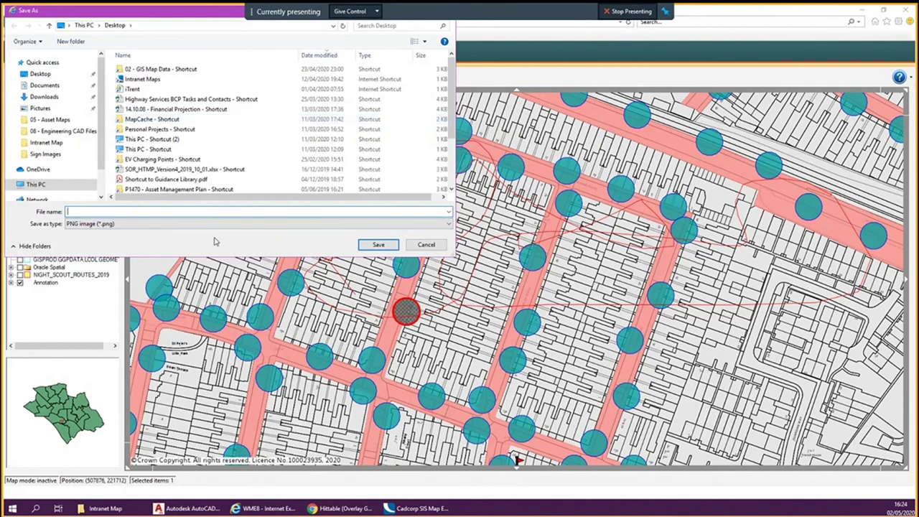
click(113, 224)
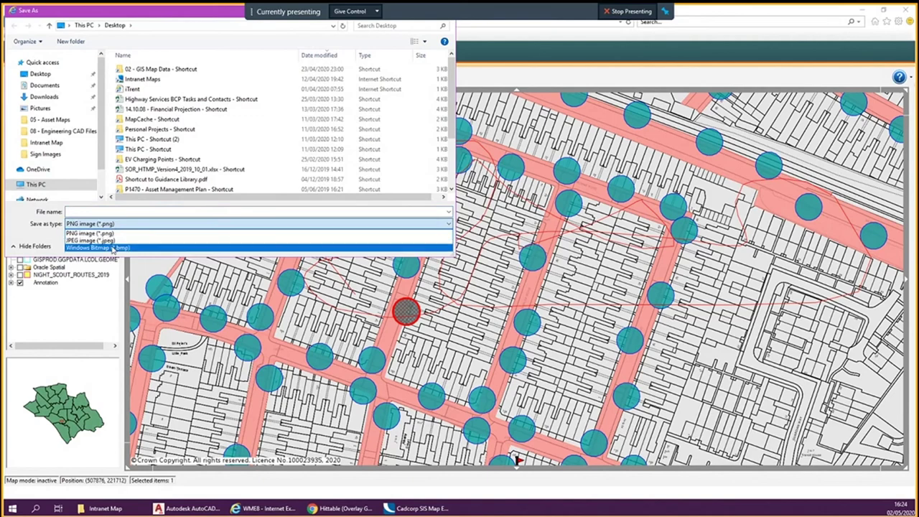
click(118, 233)
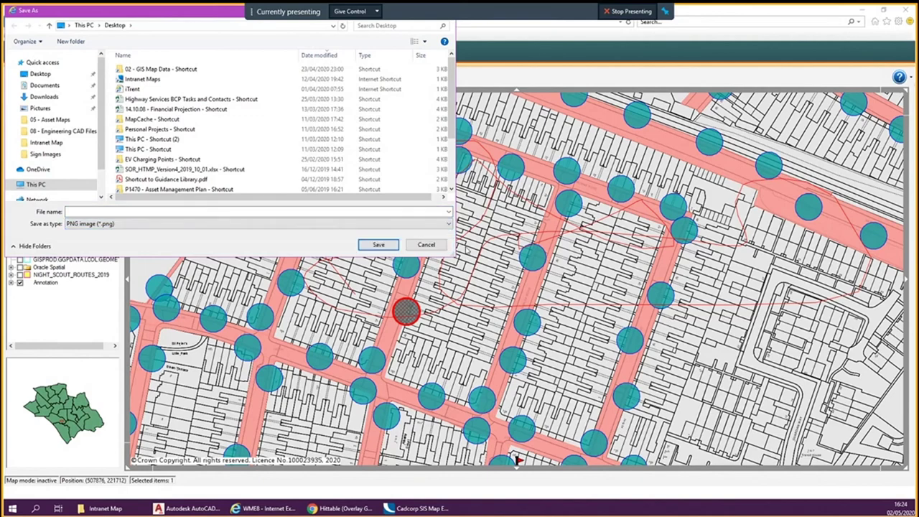
click(444, 246)
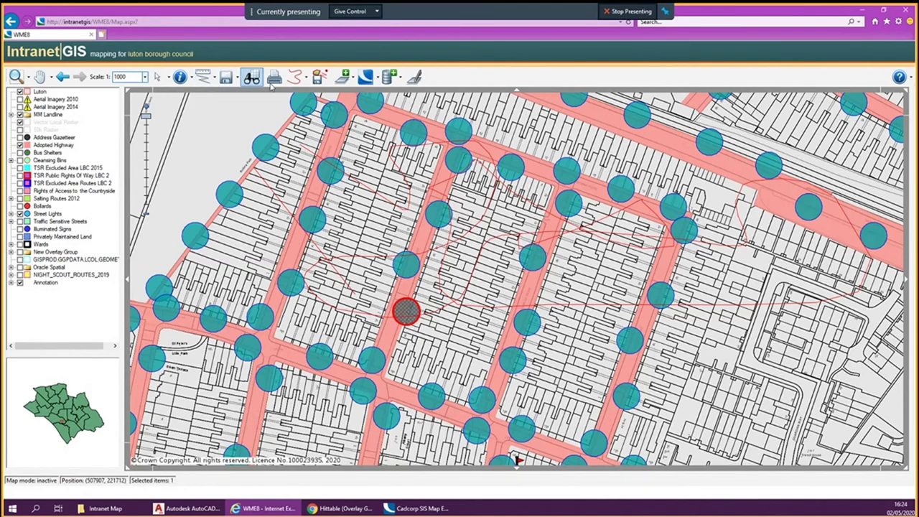
Place the text "ggggbww" at three spots among the northern streets, plus the extended text "ggggbwwjytjytjty" near the northwest street lights.
click(306, 79)
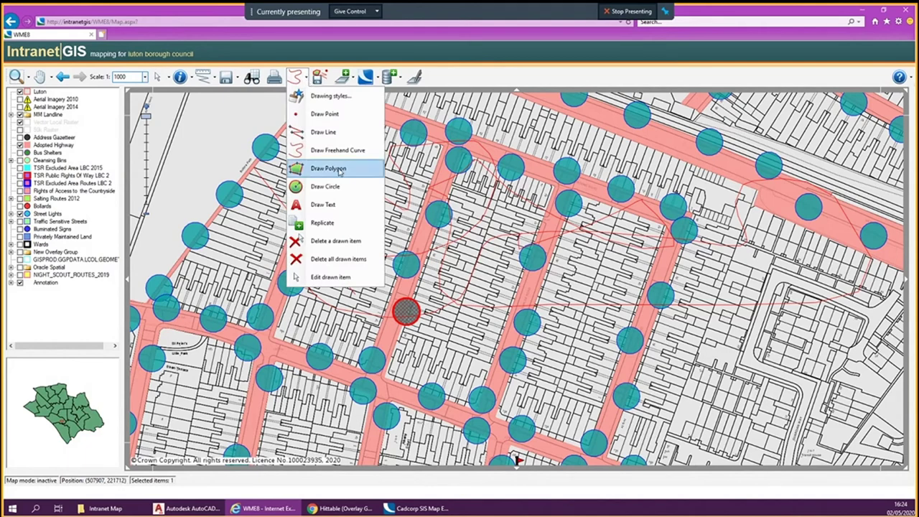
click(326, 206)
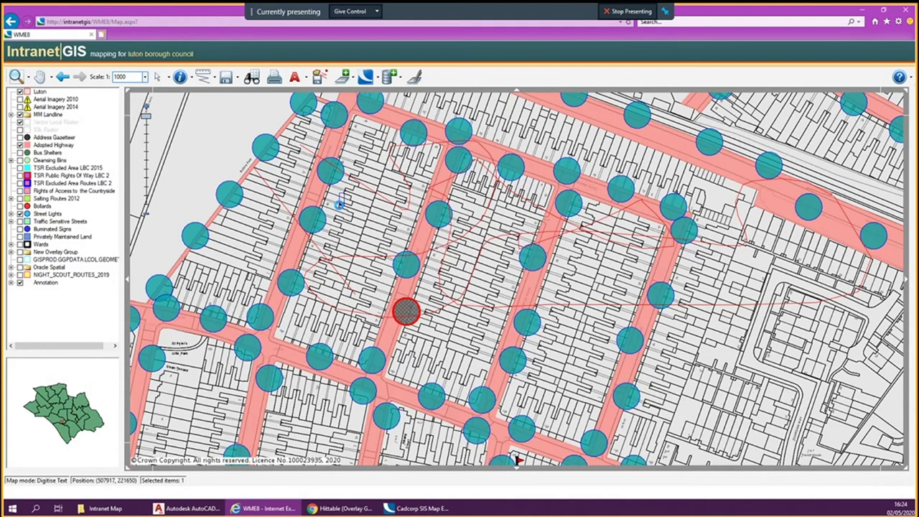
text(gggpww)
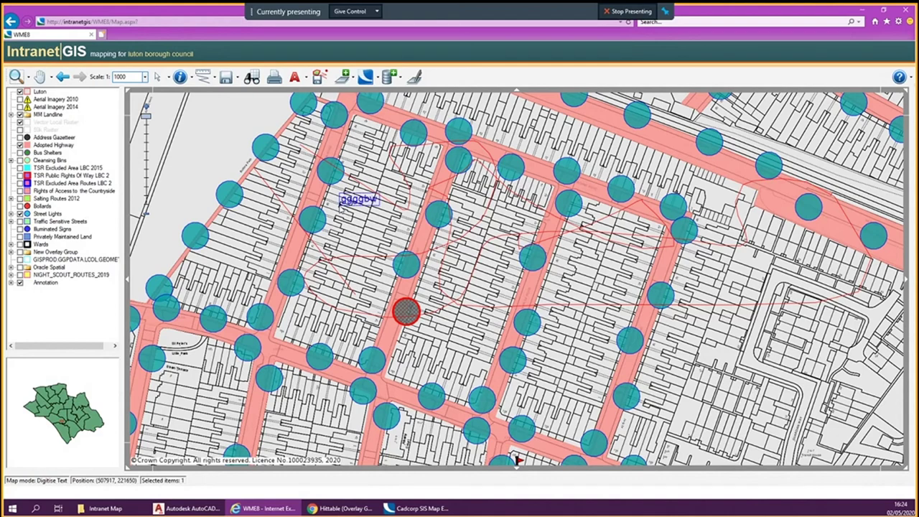
click(369, 228)
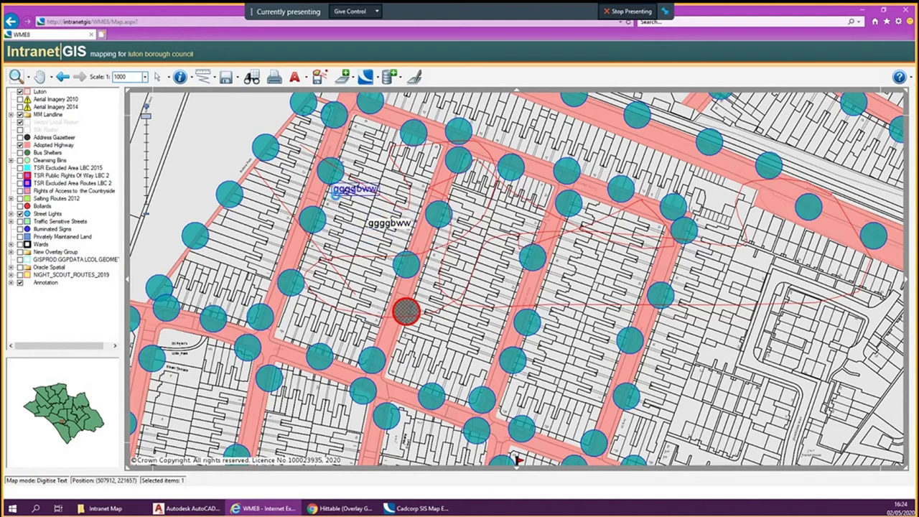
click(332, 192)
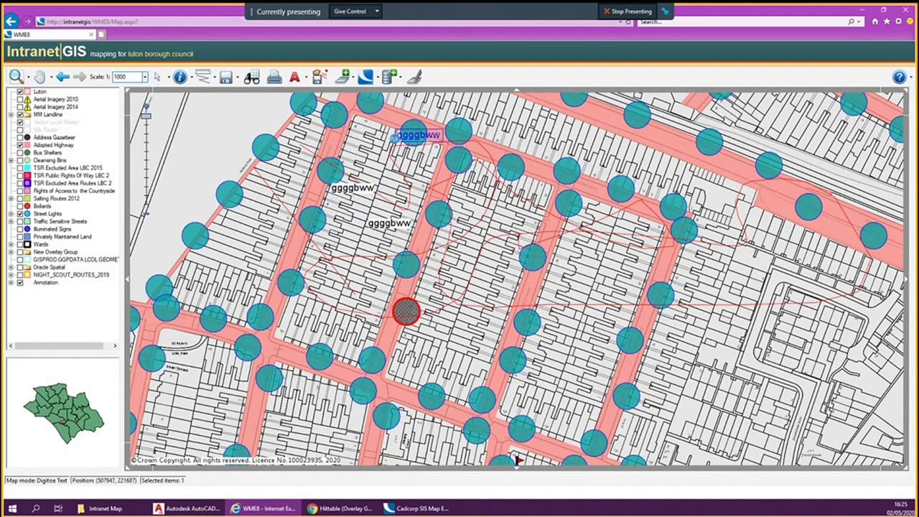
click(395, 138)
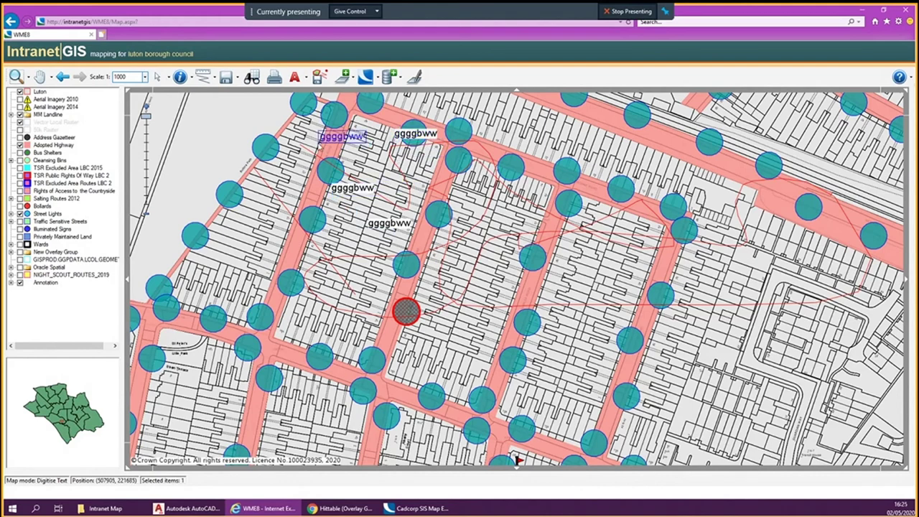
text(jytjytjy)
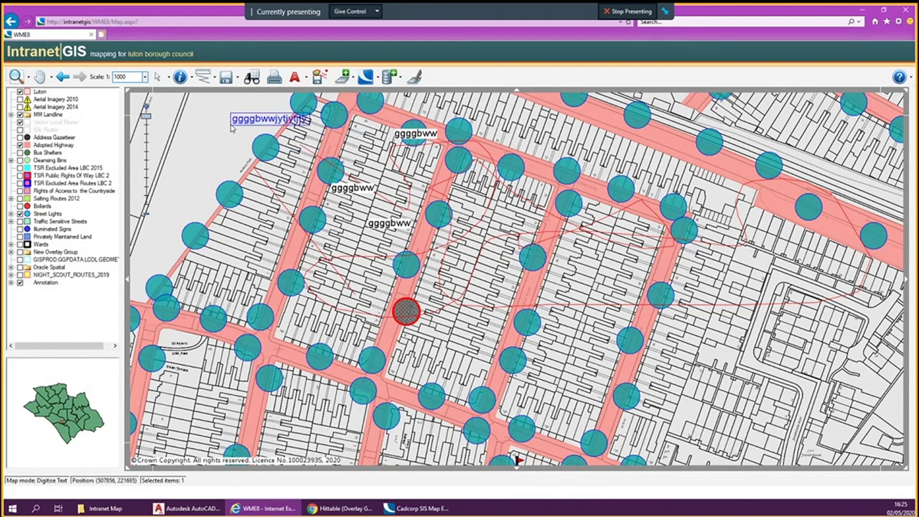
click(232, 128)
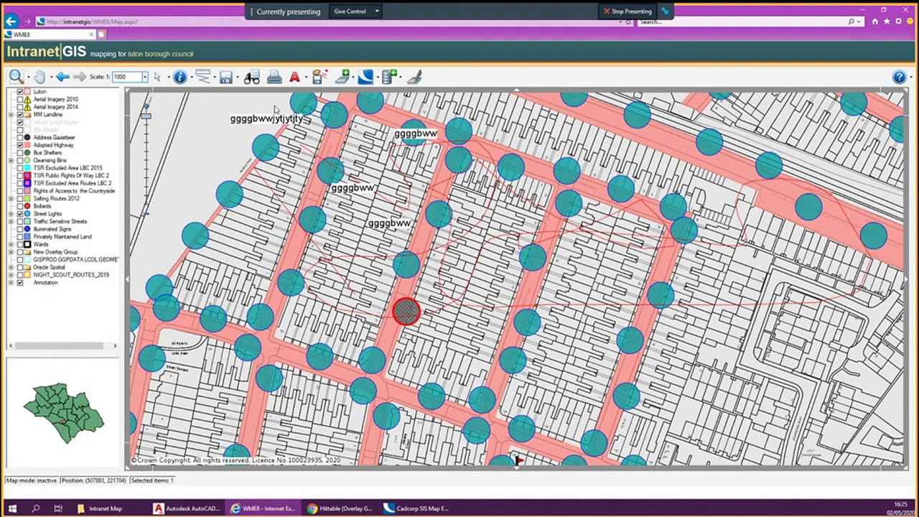
View the drawing styles for pen, brush, symbol and text, and close them without changes.
click(307, 77)
click(307, 78)
click(308, 79)
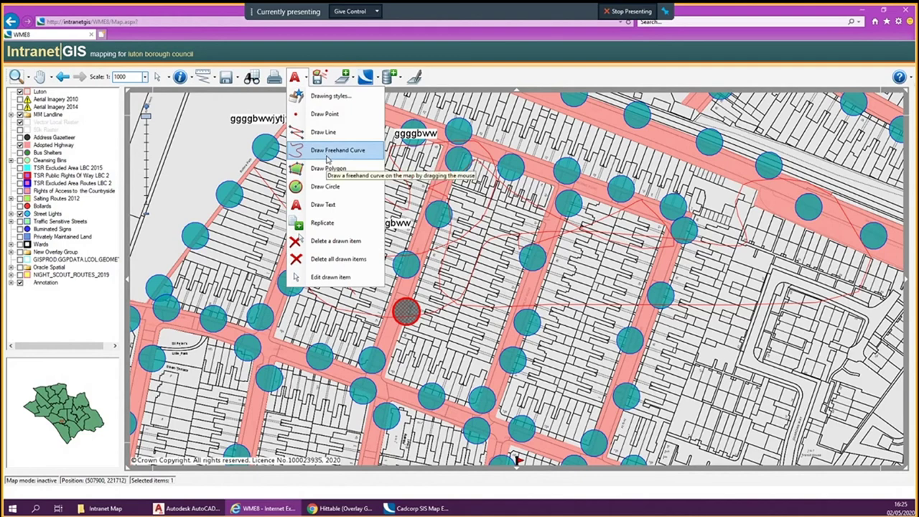
click(334, 98)
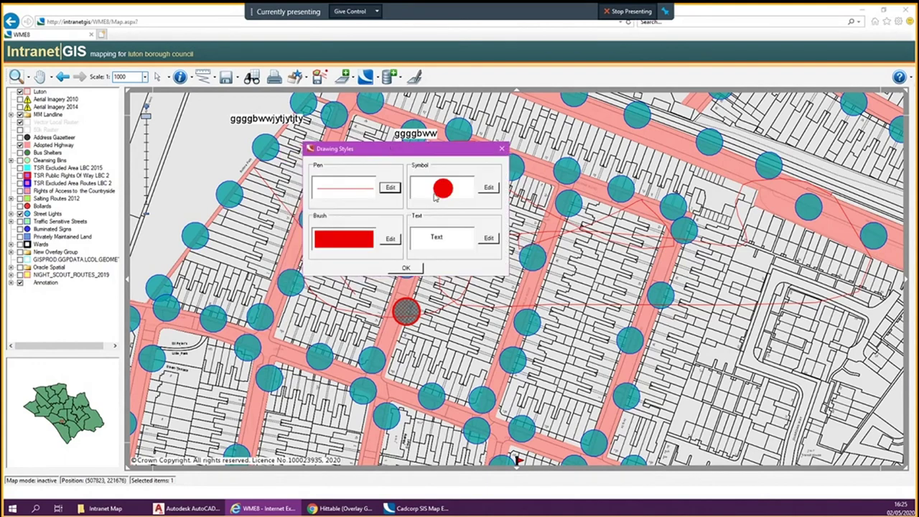
click(502, 150)
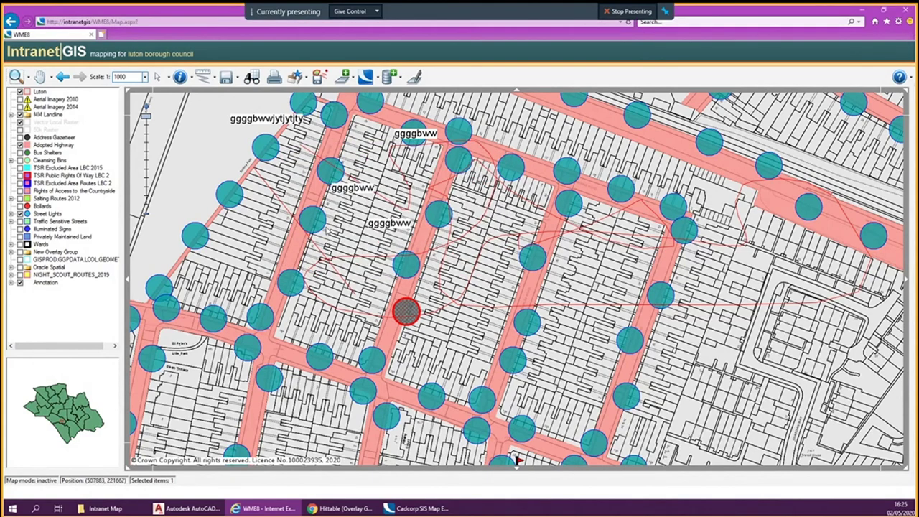